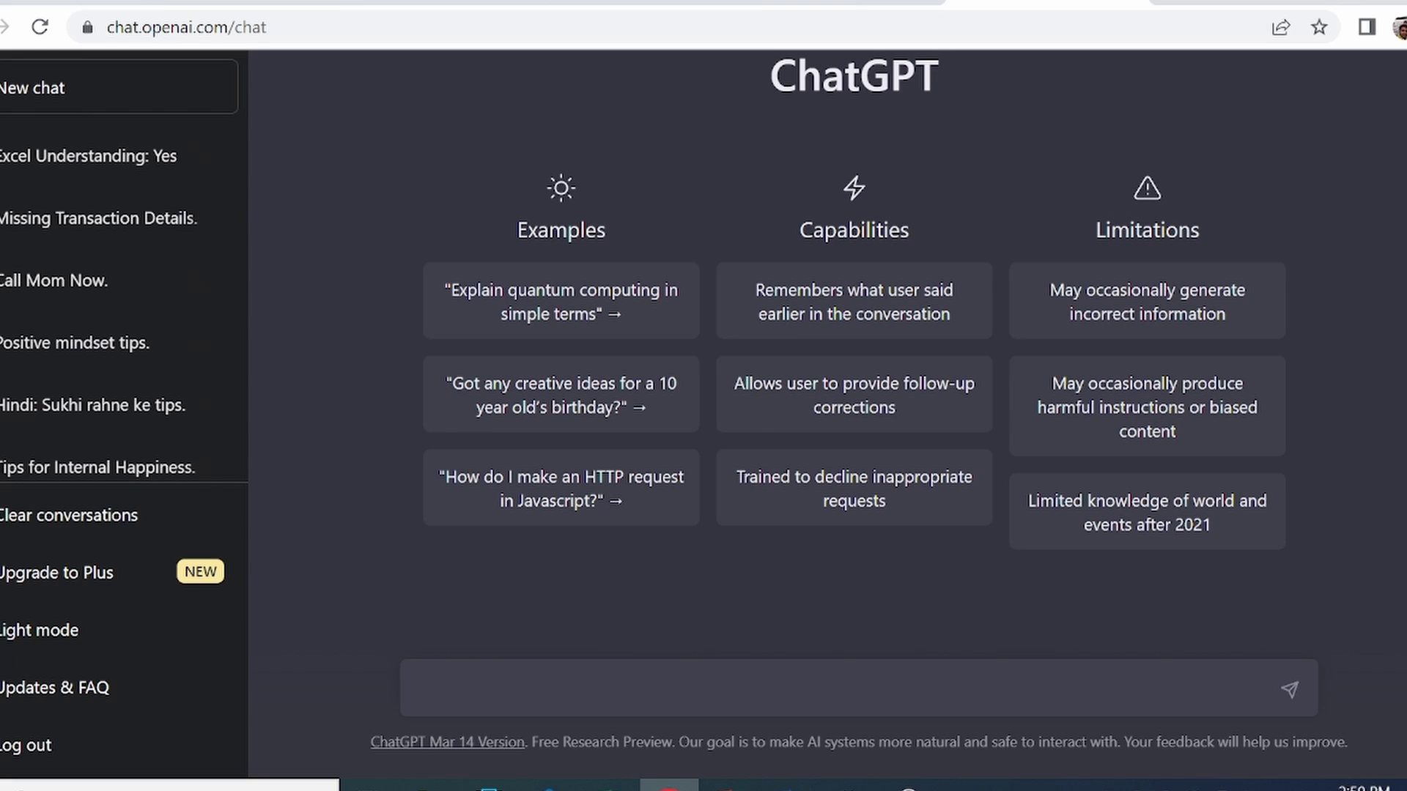
# Step: Ask ChatGPT 'do you understand excel', then paste in the drafted missing-transaction lookup question
pyautogui.write('do ')
pyautogui.write('you unde')
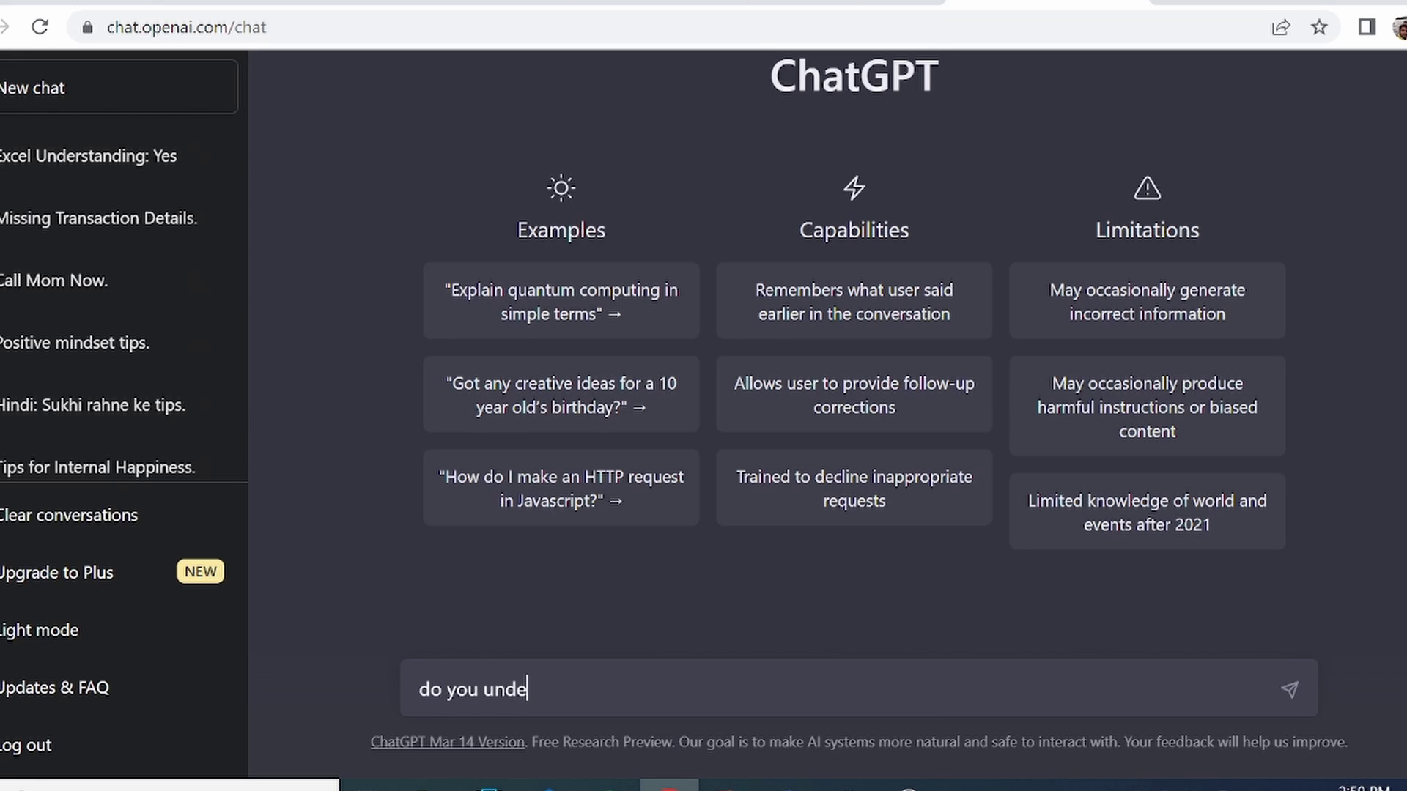
pyautogui.write('rstand')
pyautogui.write(' excel')
pyautogui.press('Return')
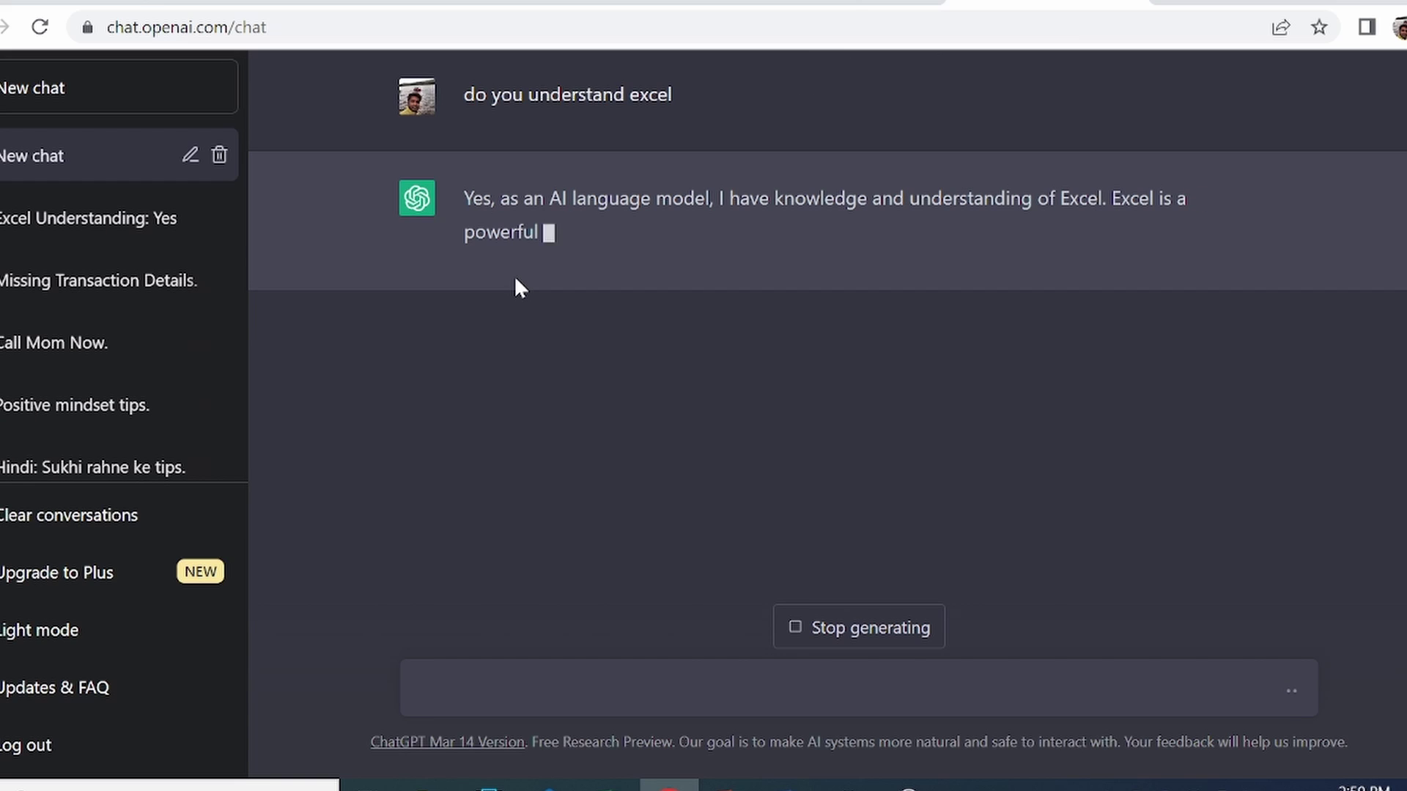
pyautogui.click(797, 630)
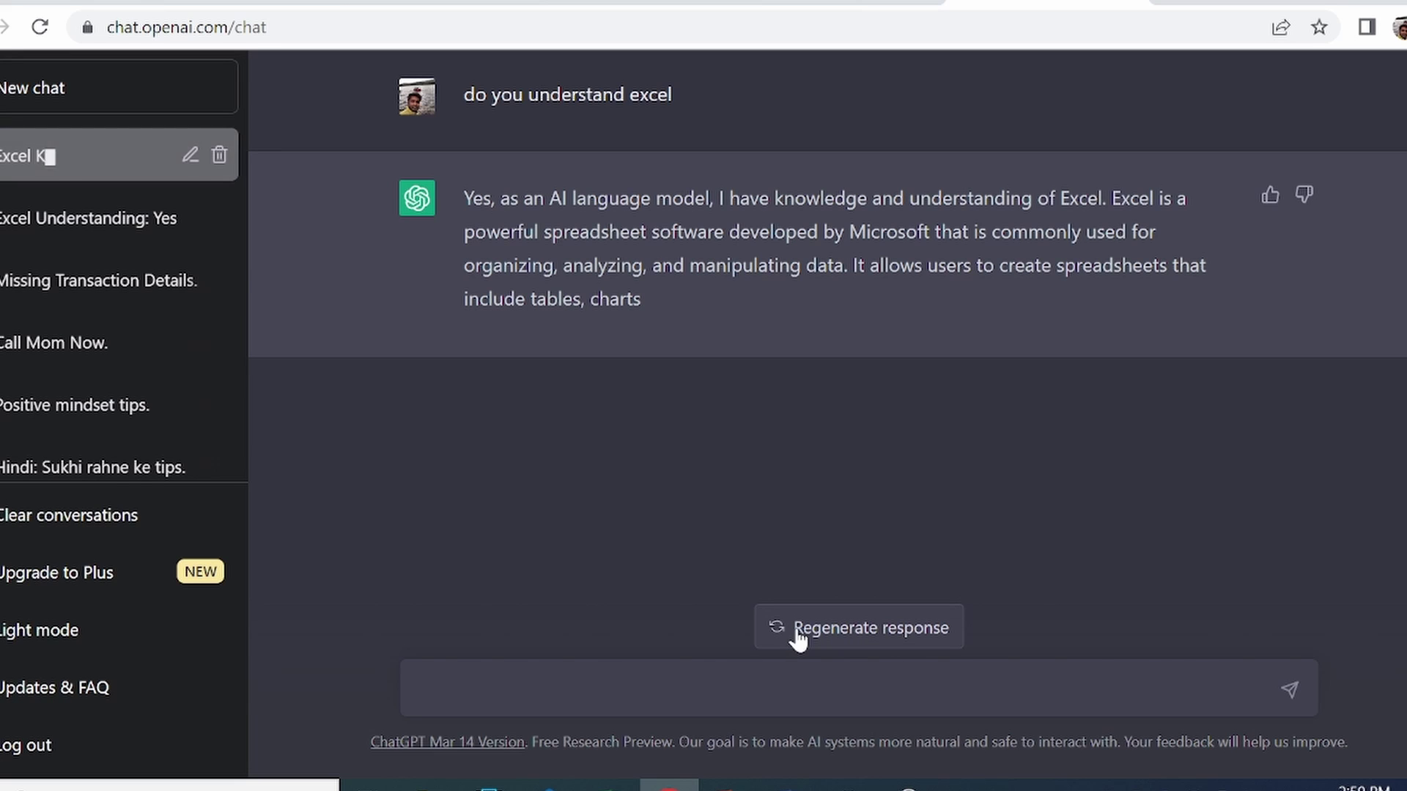
pyautogui.hotkey('ctrl', 'v')
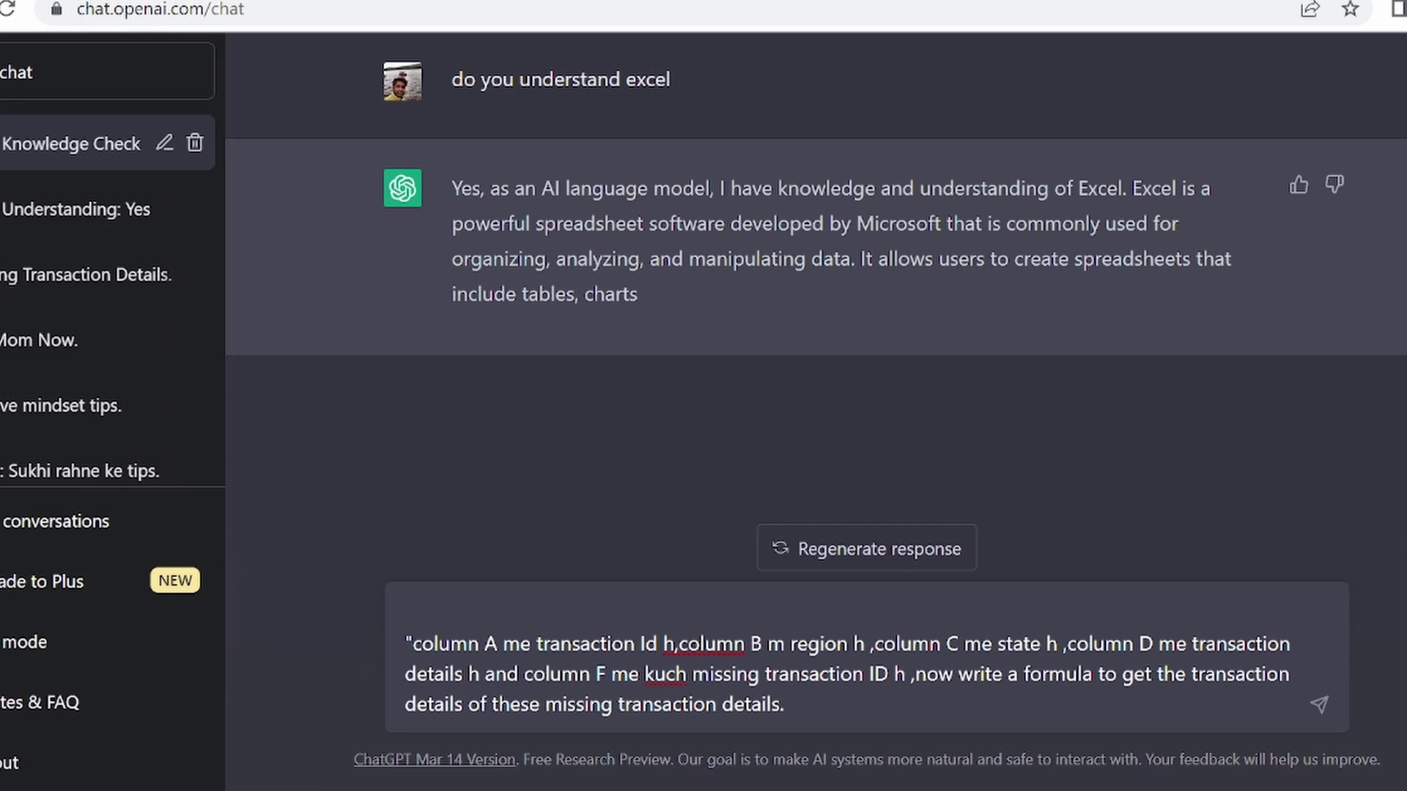
# Step: Send the transaction question, take the reply's =VLOOKUP(F2,A:D,4,FALSE) formula, and bring up Book1
pyautogui.click(784, 704)
pyautogui.press('Return')
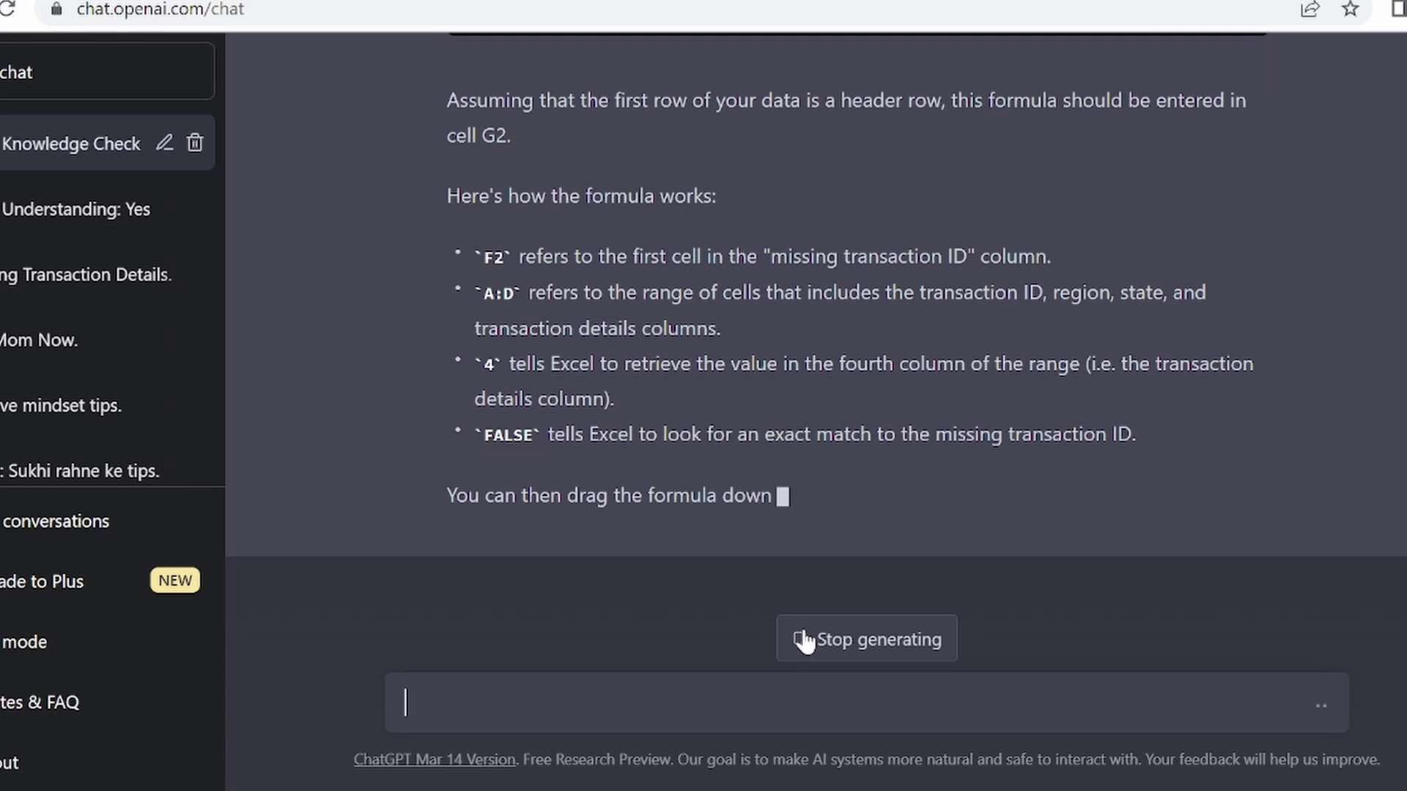
pyautogui.click(843, 637)
pyautogui.scroll(3, 1383, 453)
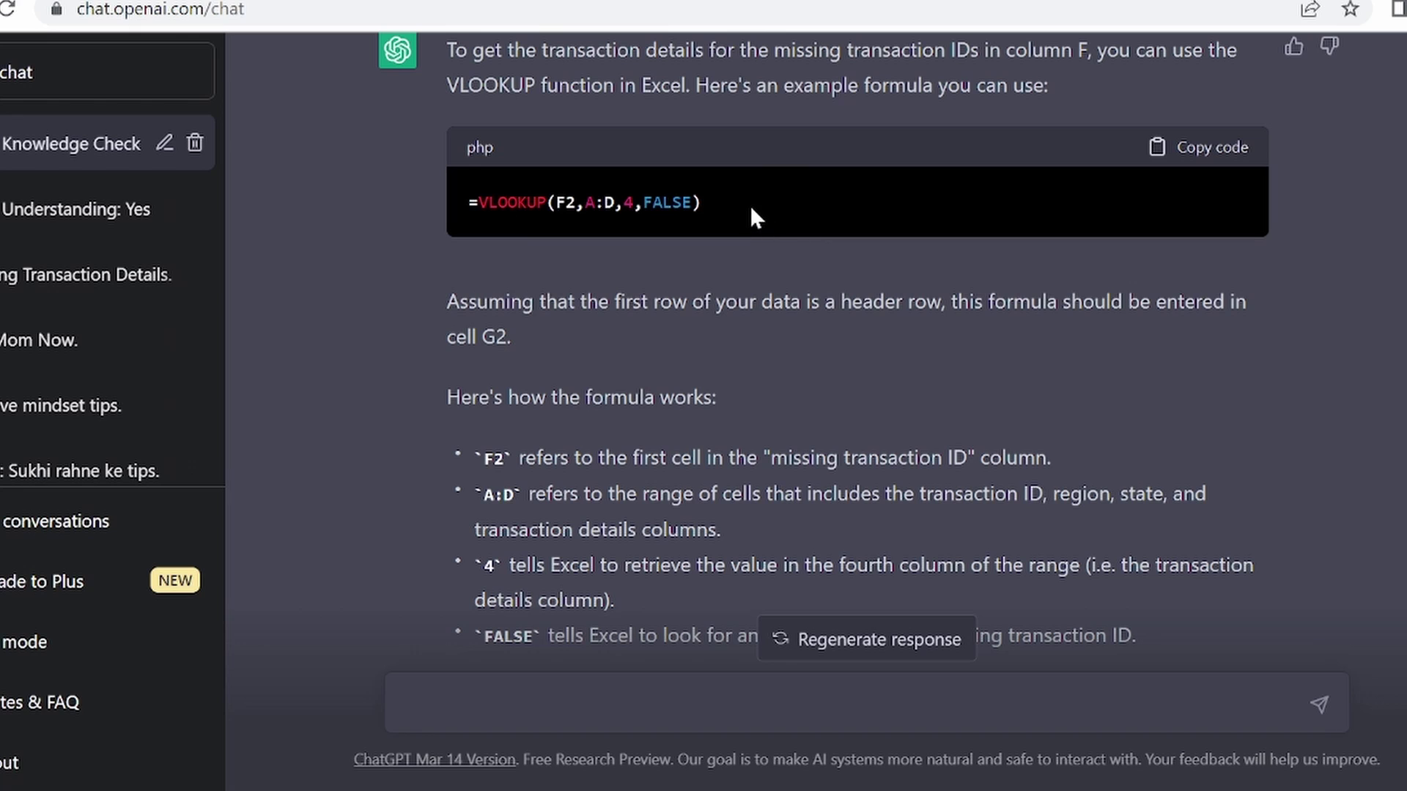
pyautogui.moveTo(751, 208); pyautogui.dragTo(440, 205)
pyautogui.hotkey('ctrl', 'c')
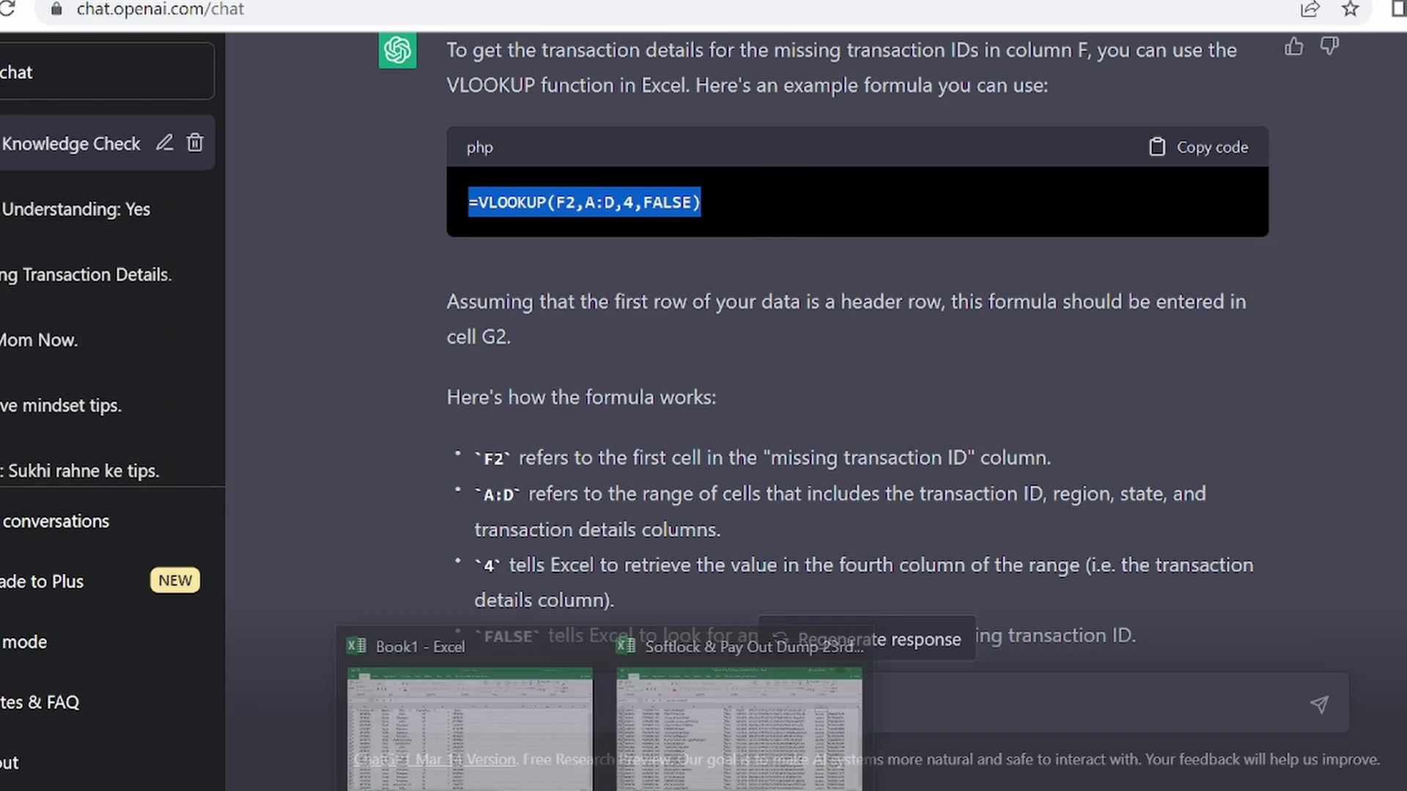
pyautogui.click(601, 778)
pyautogui.click(542, 689)
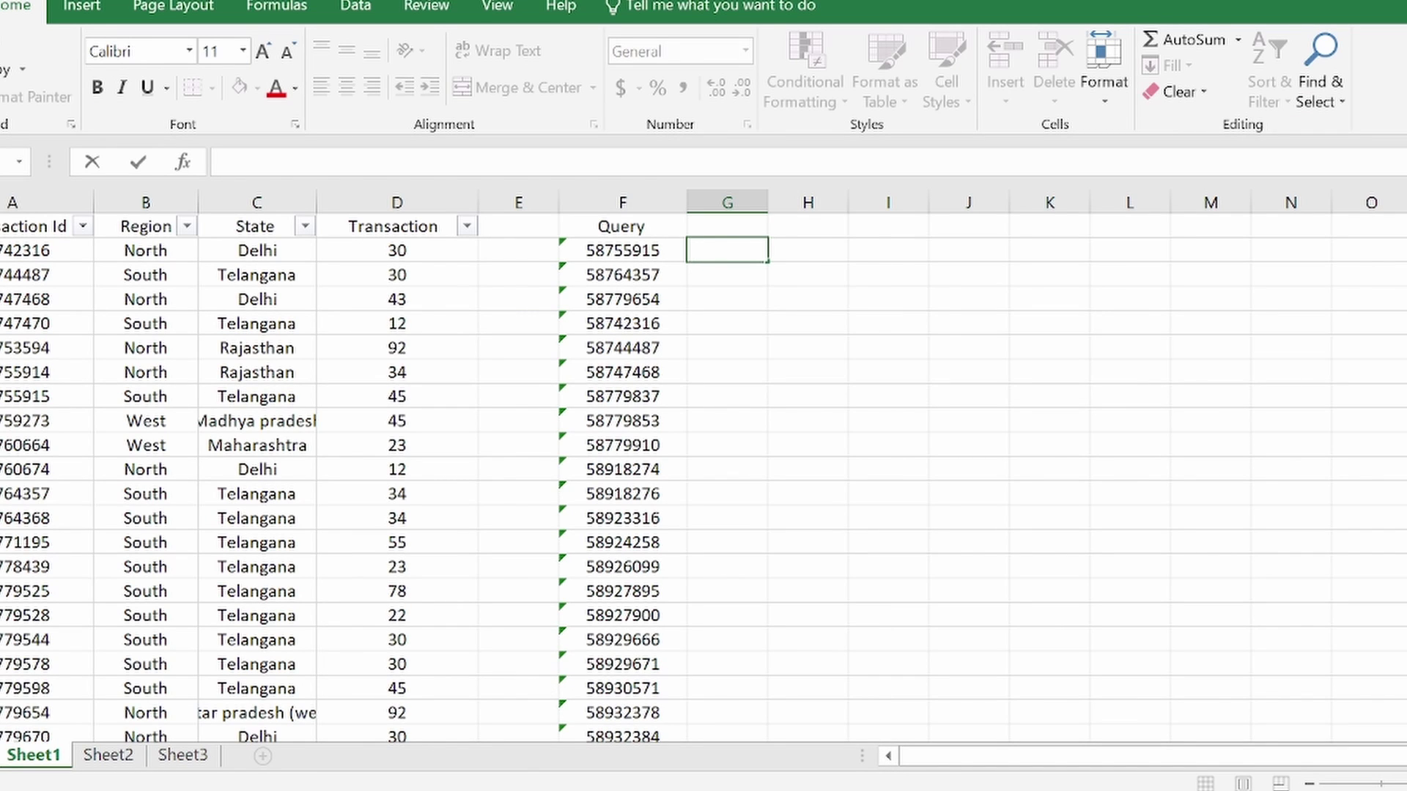
# Step: Enter =VLOOKUP(F2,A:D,4,FALSE) in G2 and fill it down column G to row 20
pyautogui.hotkey('ctrl', 'v')
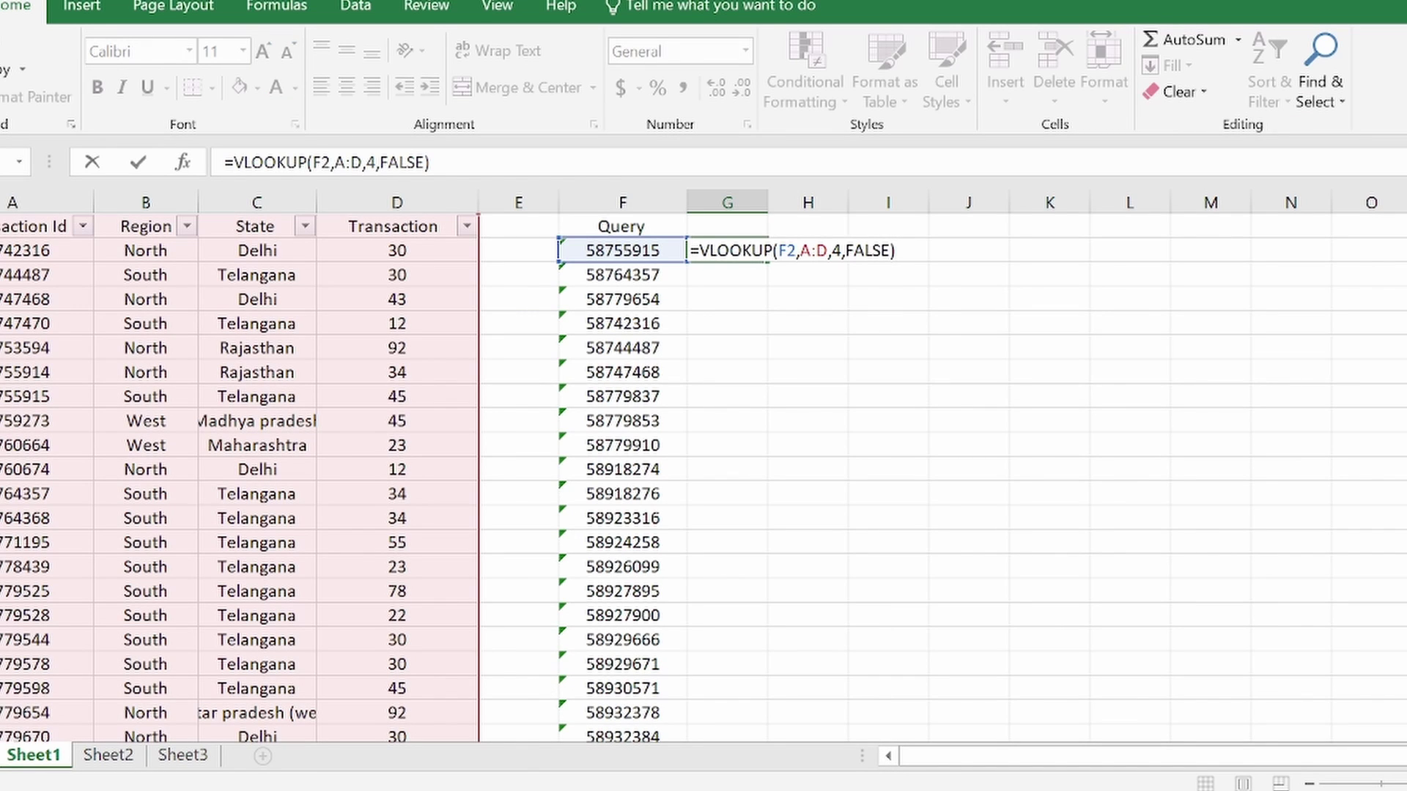
pyautogui.press('Return')
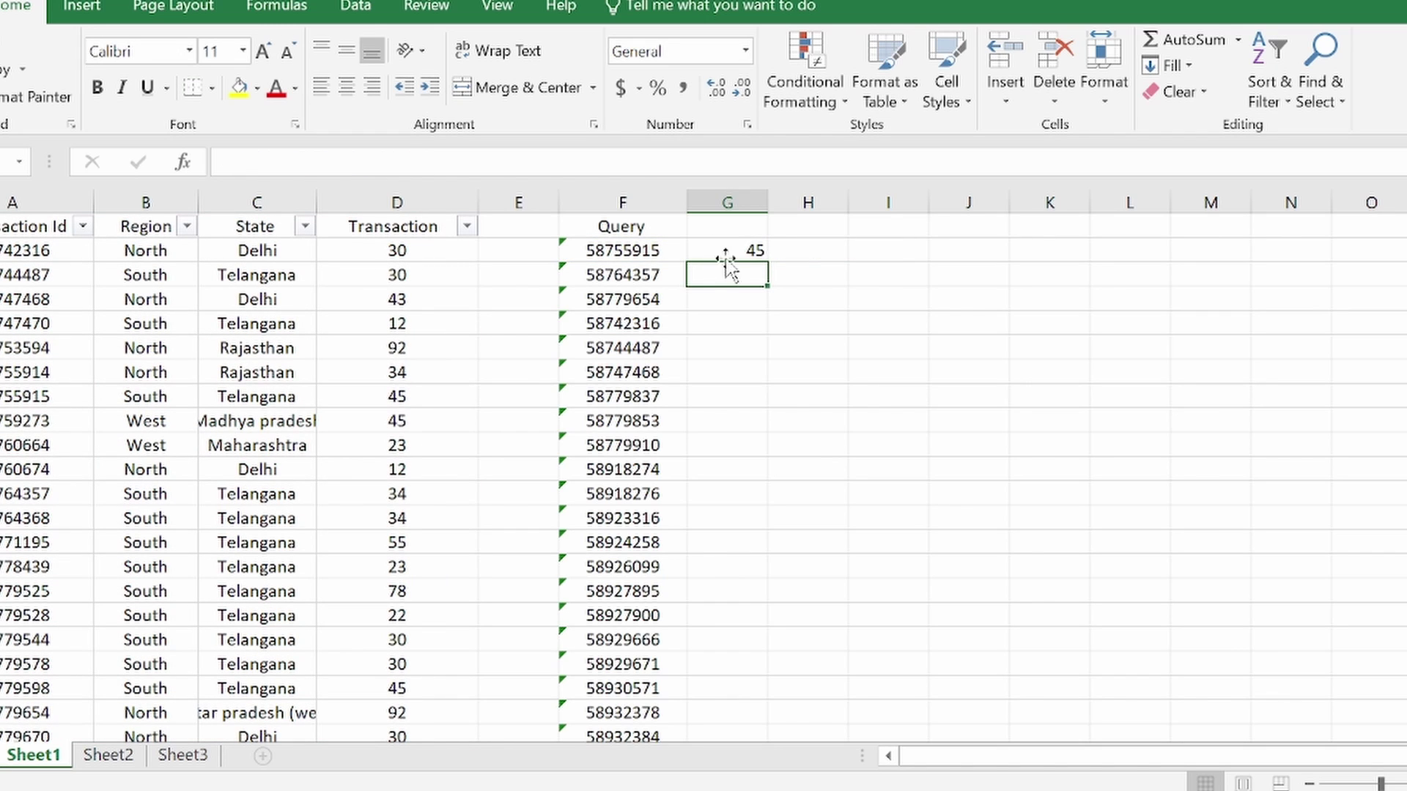
pyautogui.moveTo(723, 263); pyautogui.dragTo(727, 257)
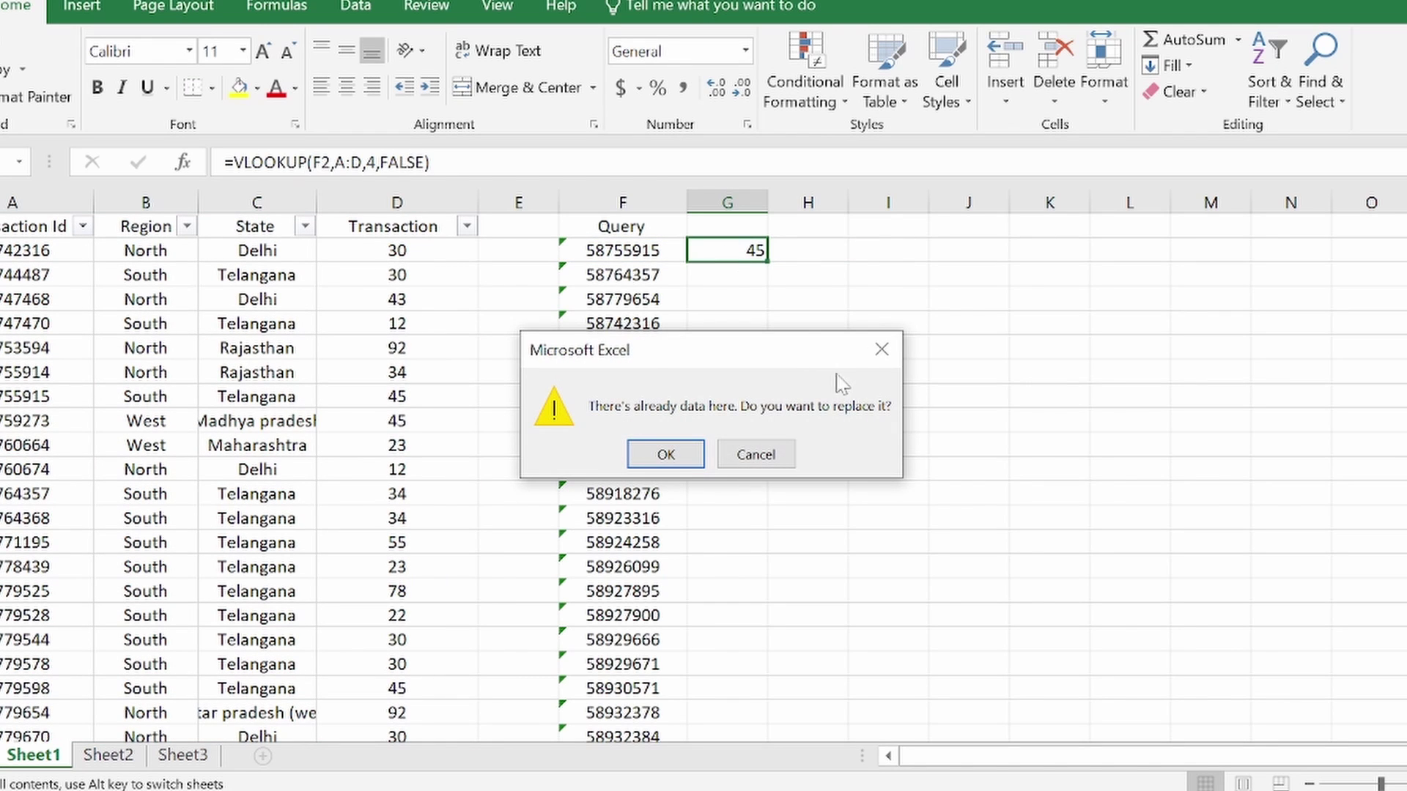
pyautogui.click(881, 349)
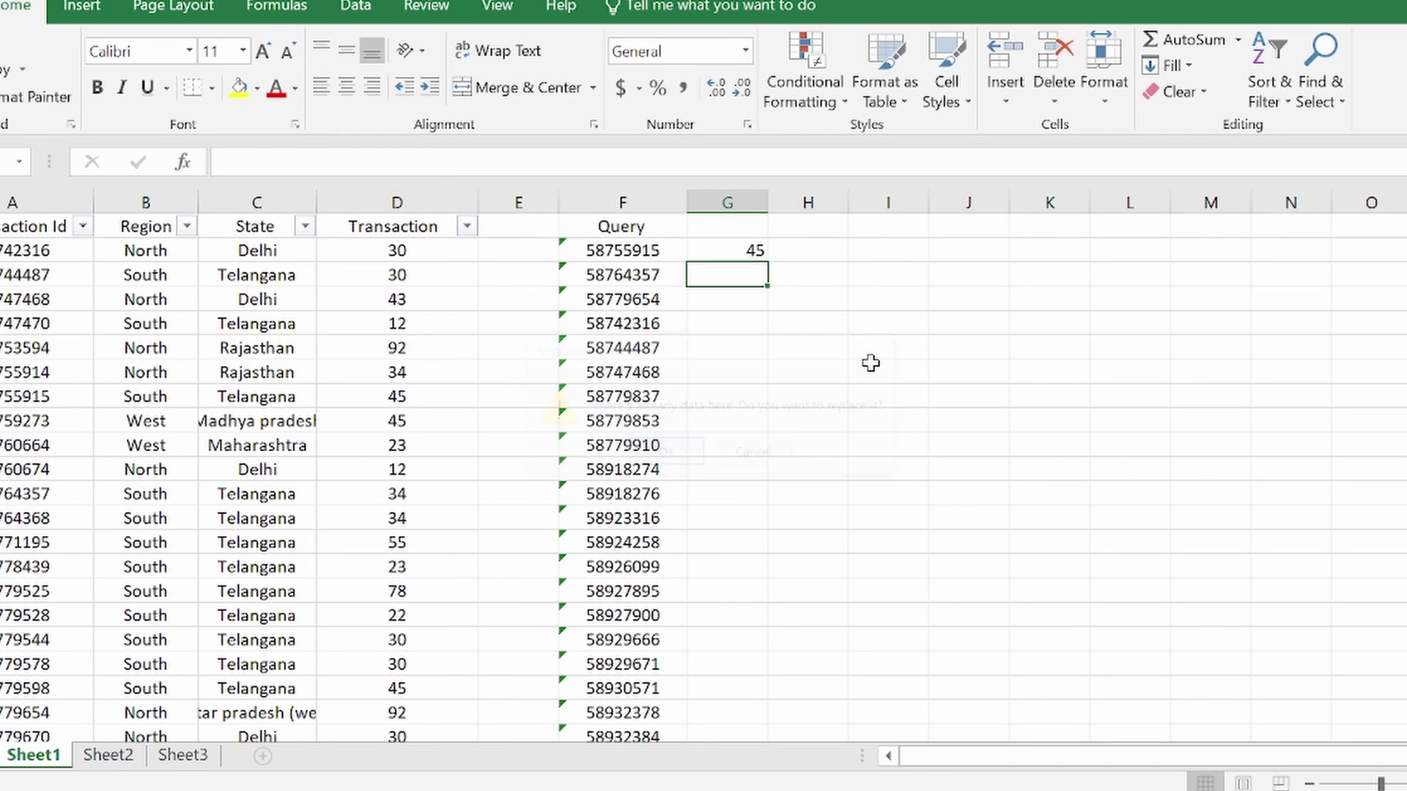
pyautogui.click(740, 247)
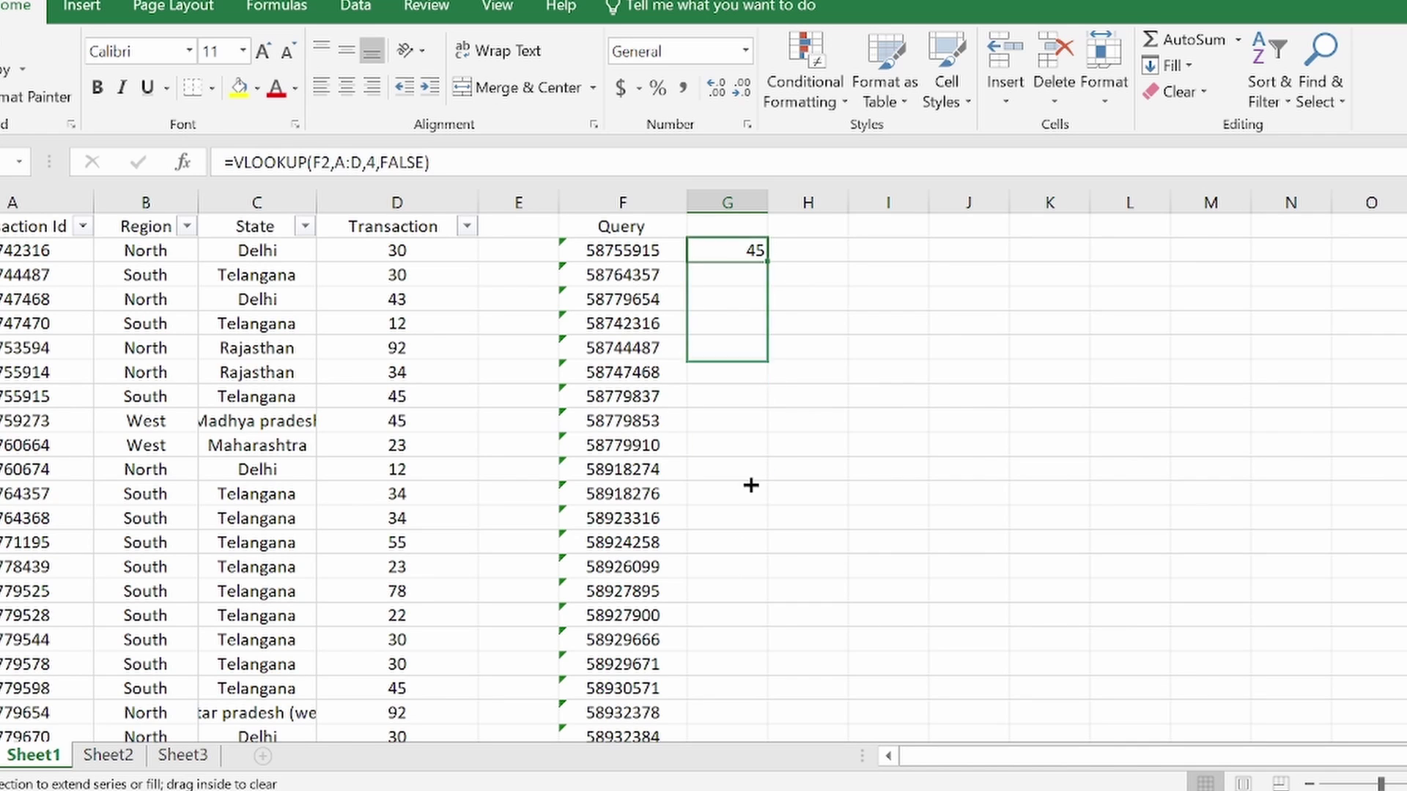
pyautogui.moveTo(768, 261); pyautogui.dragTo(763, 698)
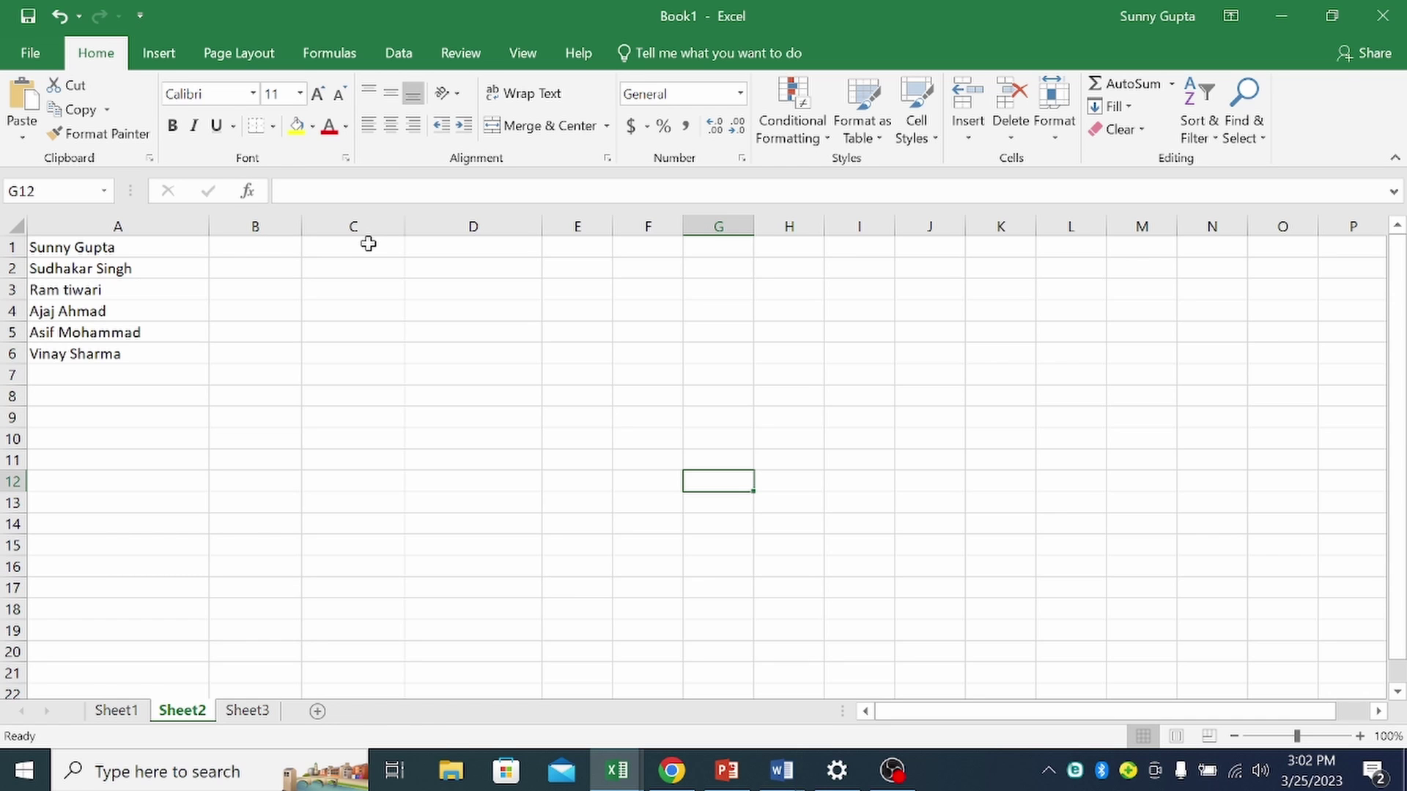
# Step: Ask ChatGPT how to split full names and select its =LEFT(A2,FIND(" ",A2)-1) first-name formula
pyautogui.hotkey('alt', 'Tab')
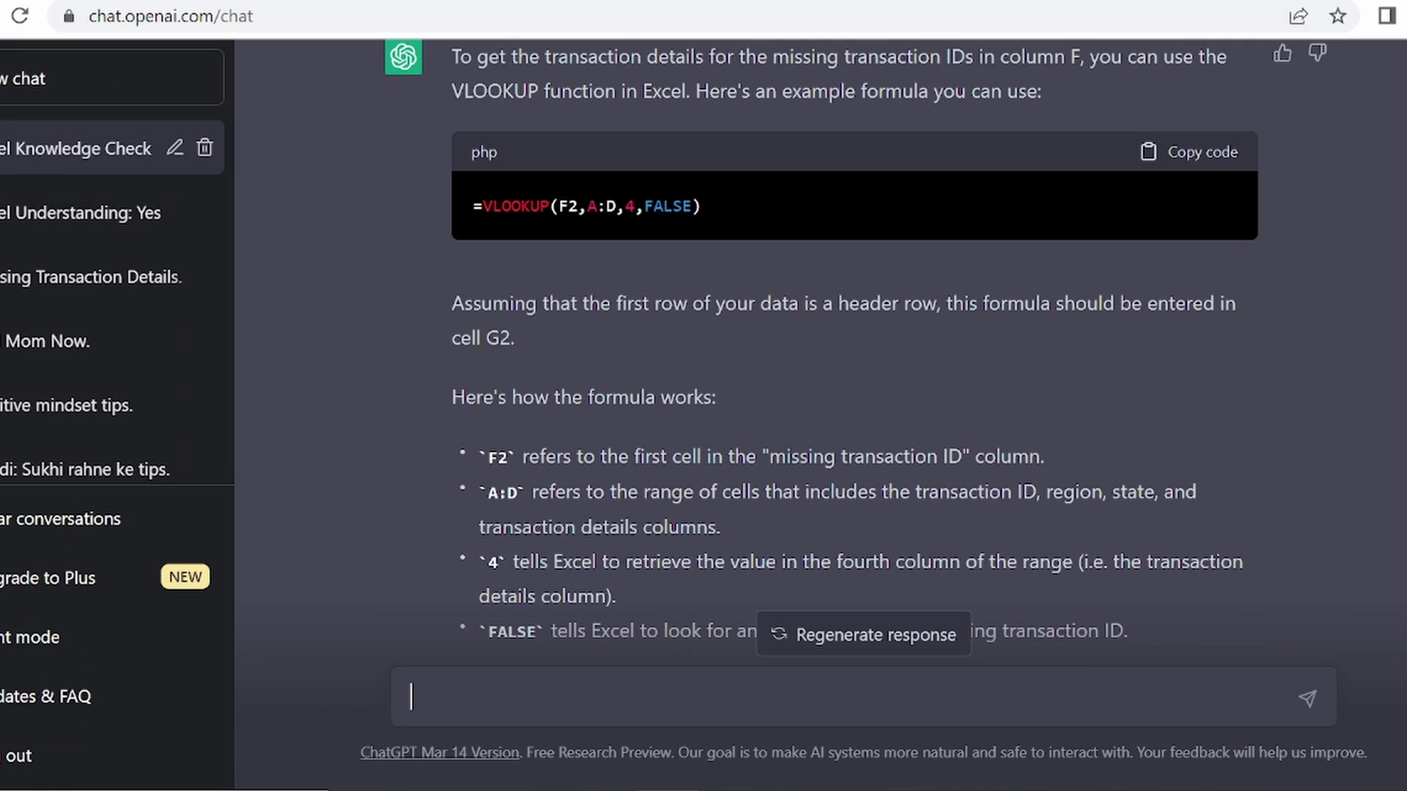
pyautogui.write('Column A has Full Name of the employees in which there is a space between first name and the last name ,now write a formula to get the first name in column B and last name in column c.')
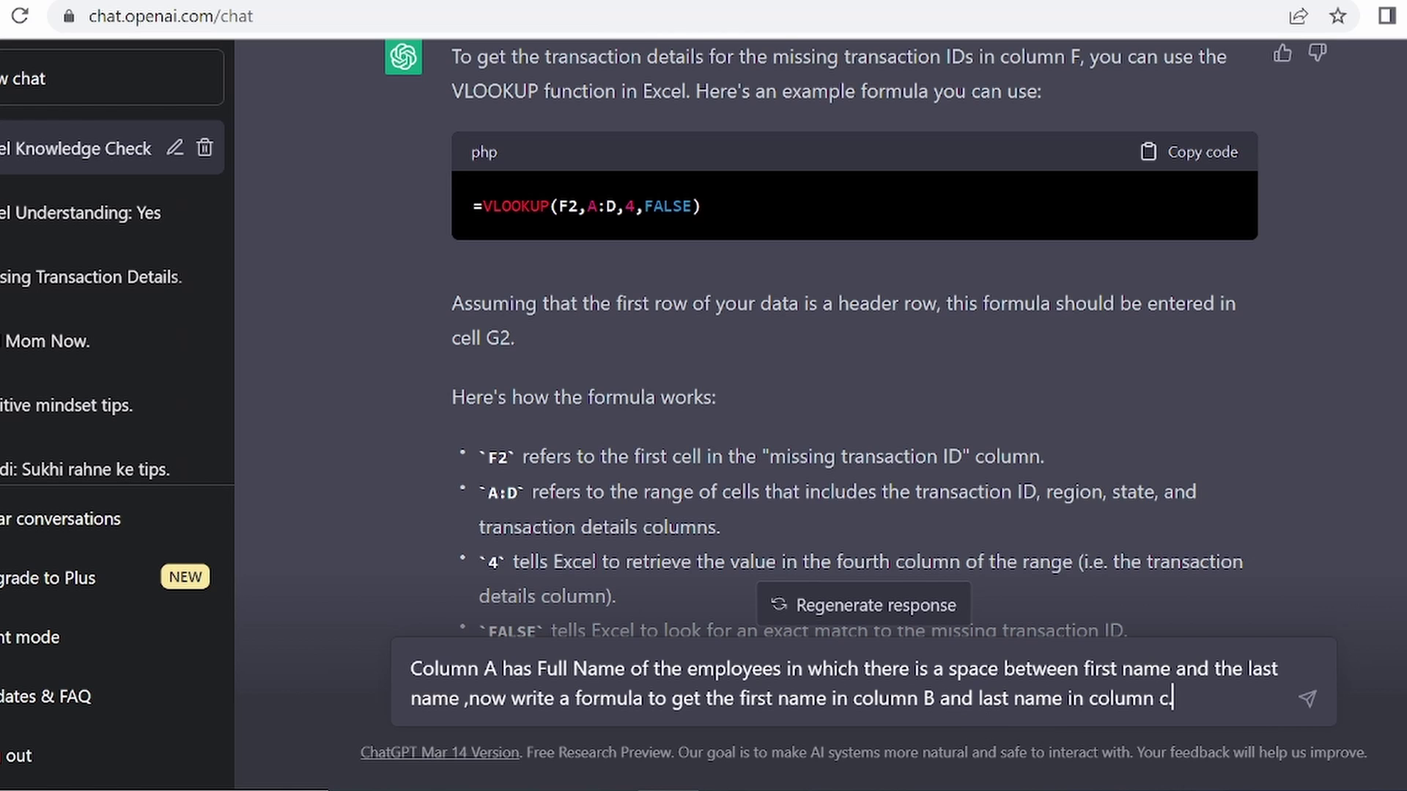
pyautogui.press('Return')
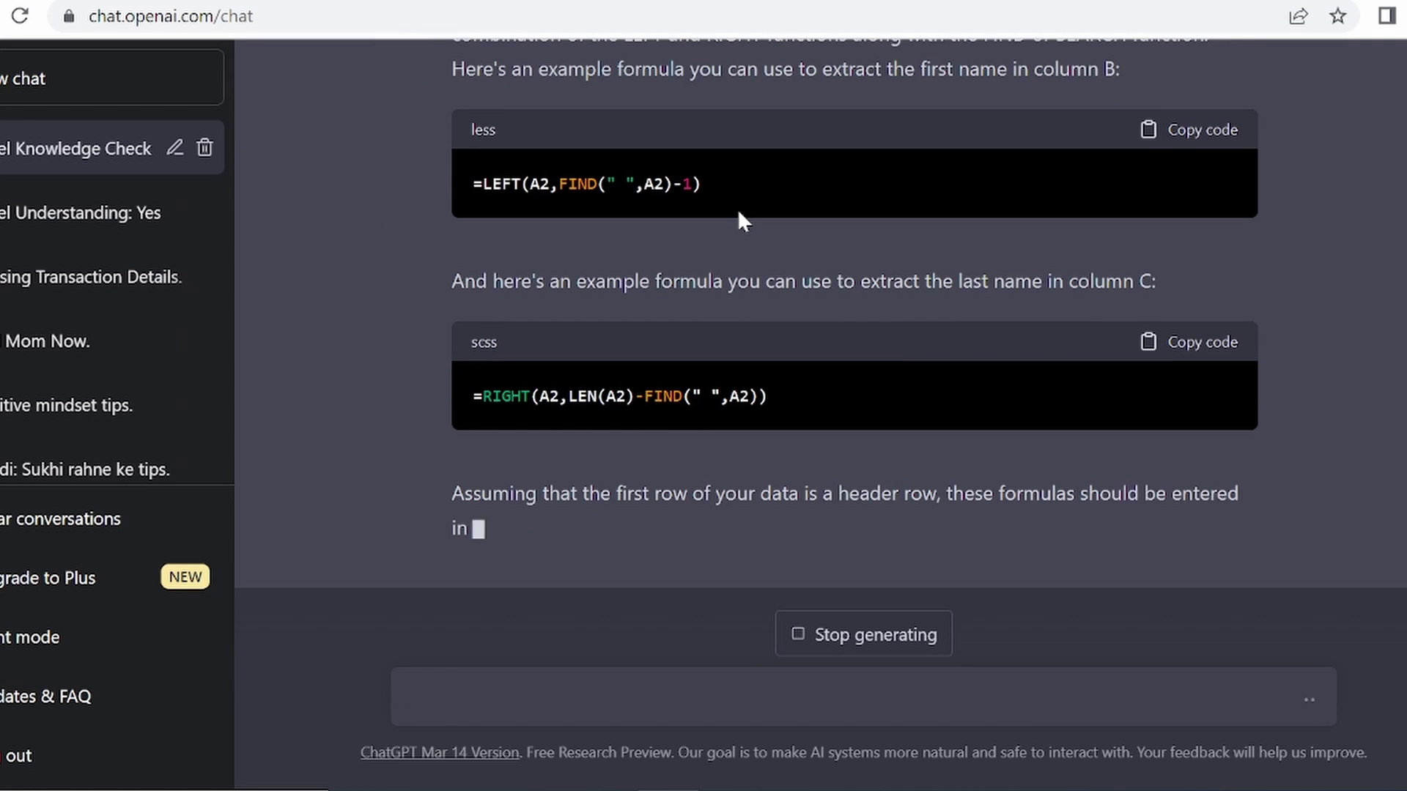
pyautogui.click(872, 643)
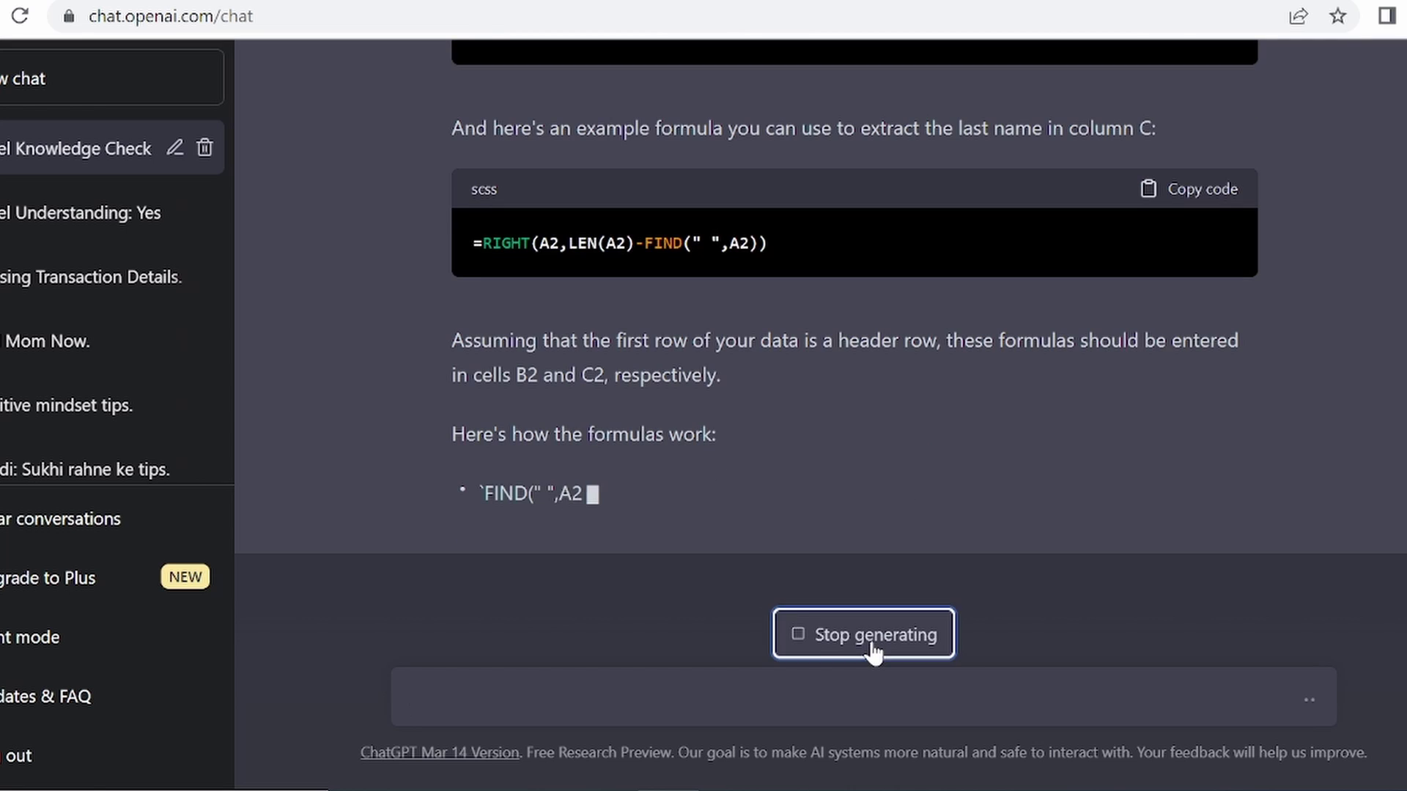
pyautogui.tripleClick(875, 635)
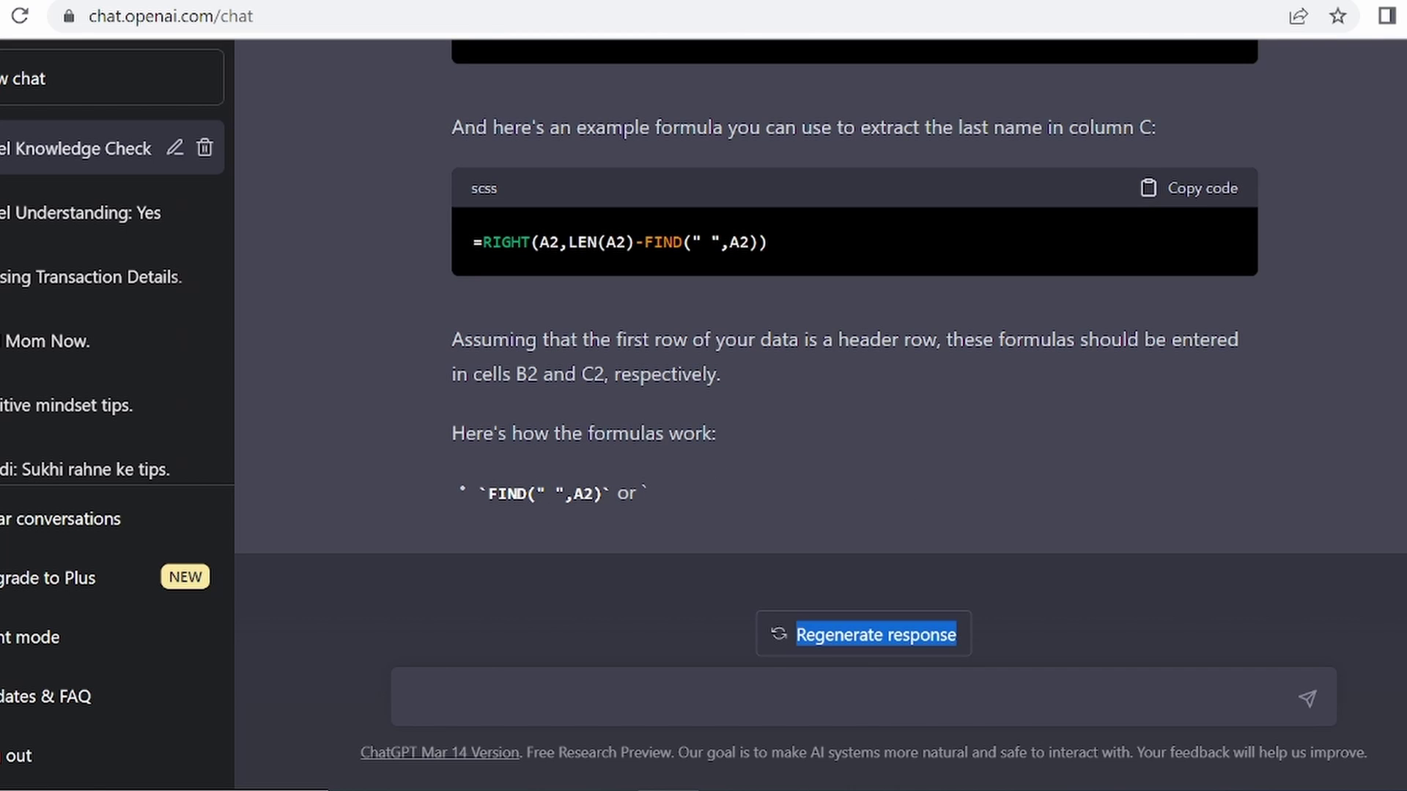
pyautogui.scroll(2, 854, 330)
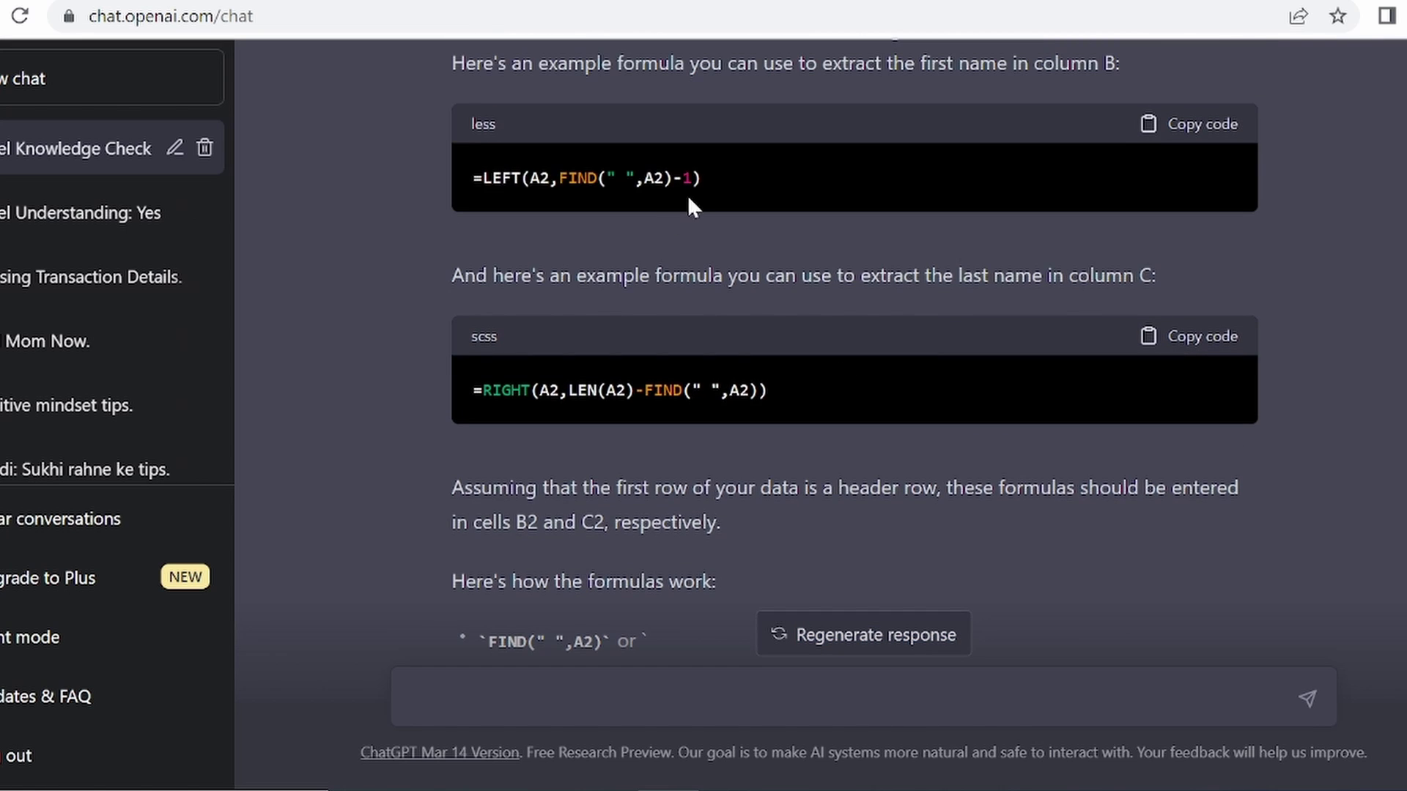
pyautogui.tripleClick(724, 182)
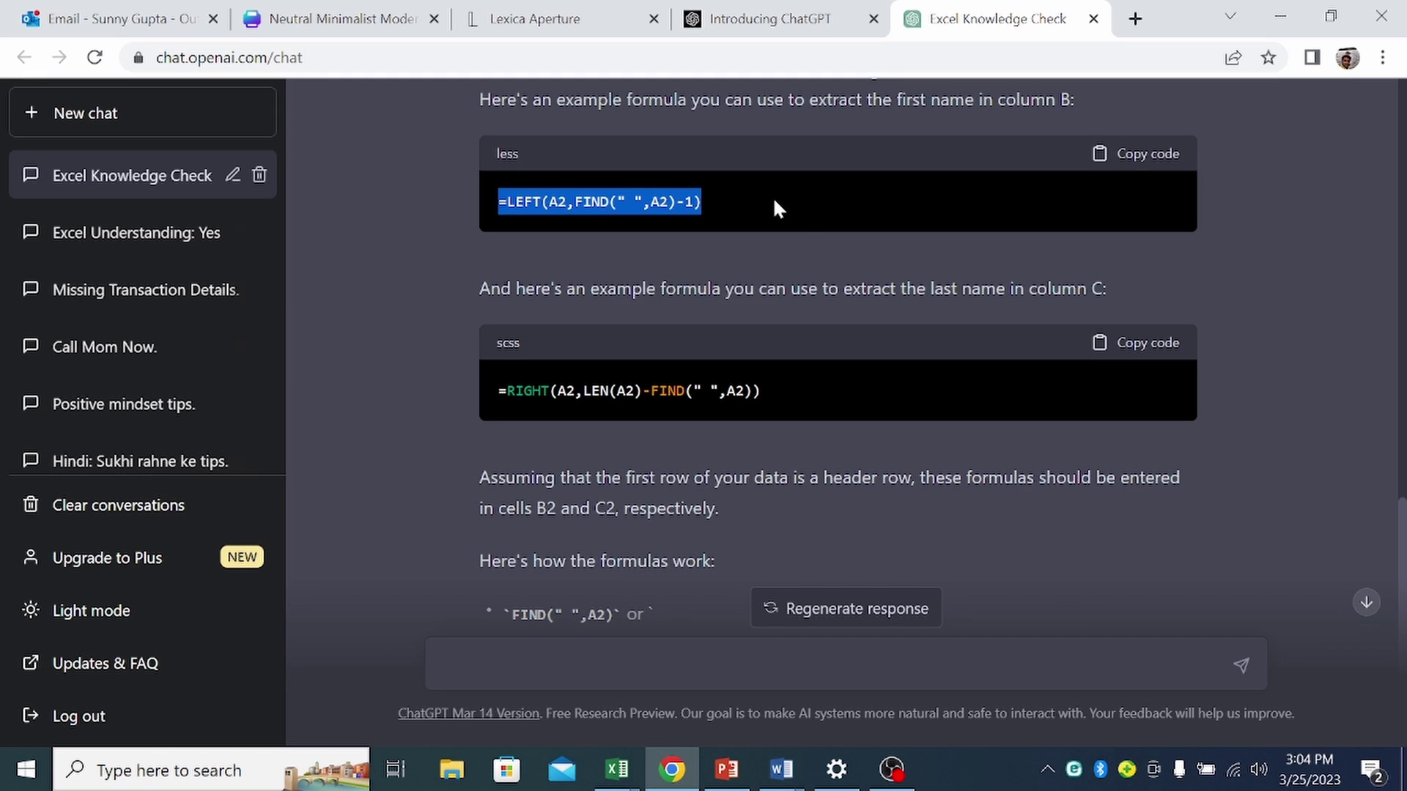
pyautogui.hotkey('alt', 'Tab')
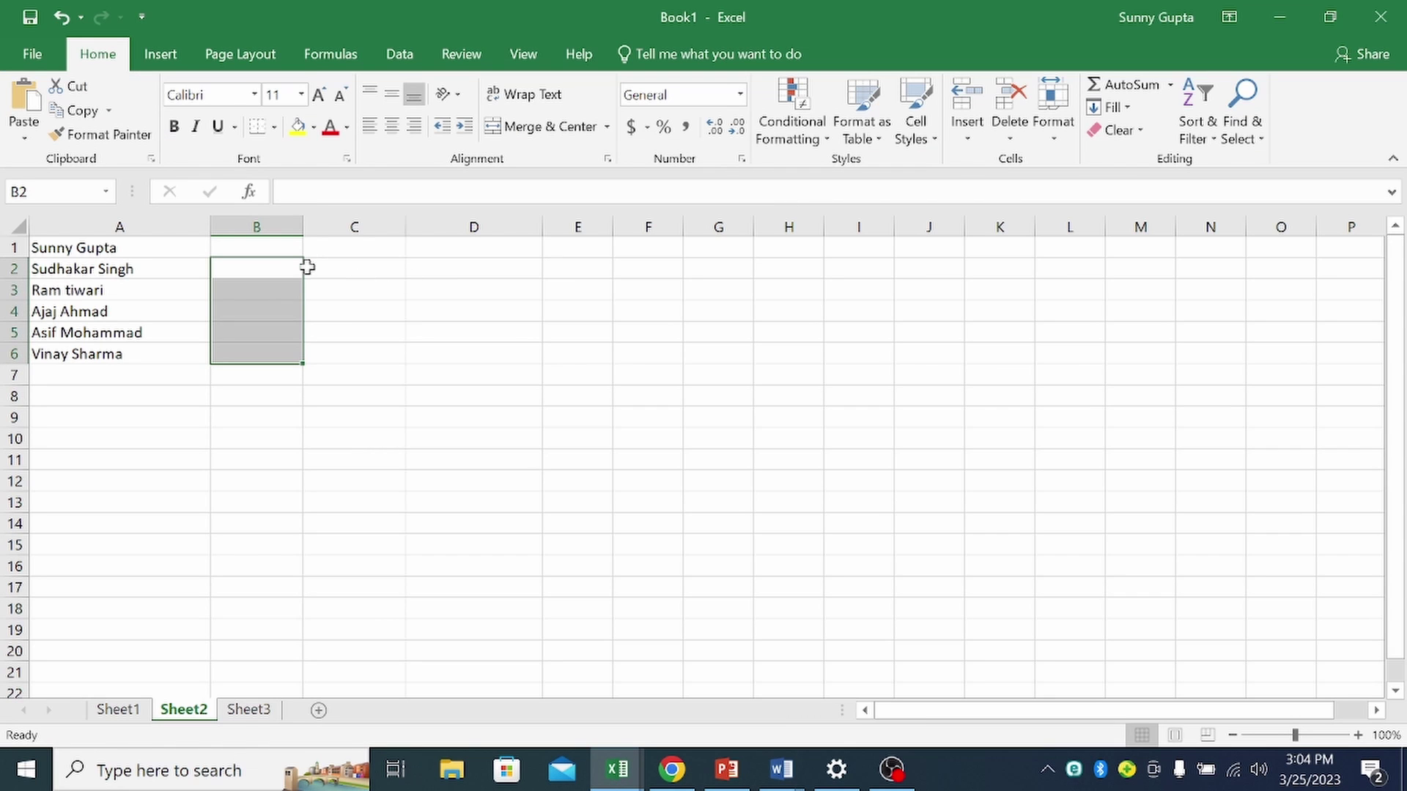
# Step: Put the =LEFT first-name formula in B2 and fill it down to B6
pyautogui.click(287, 268)
pyautogui.press('F2')
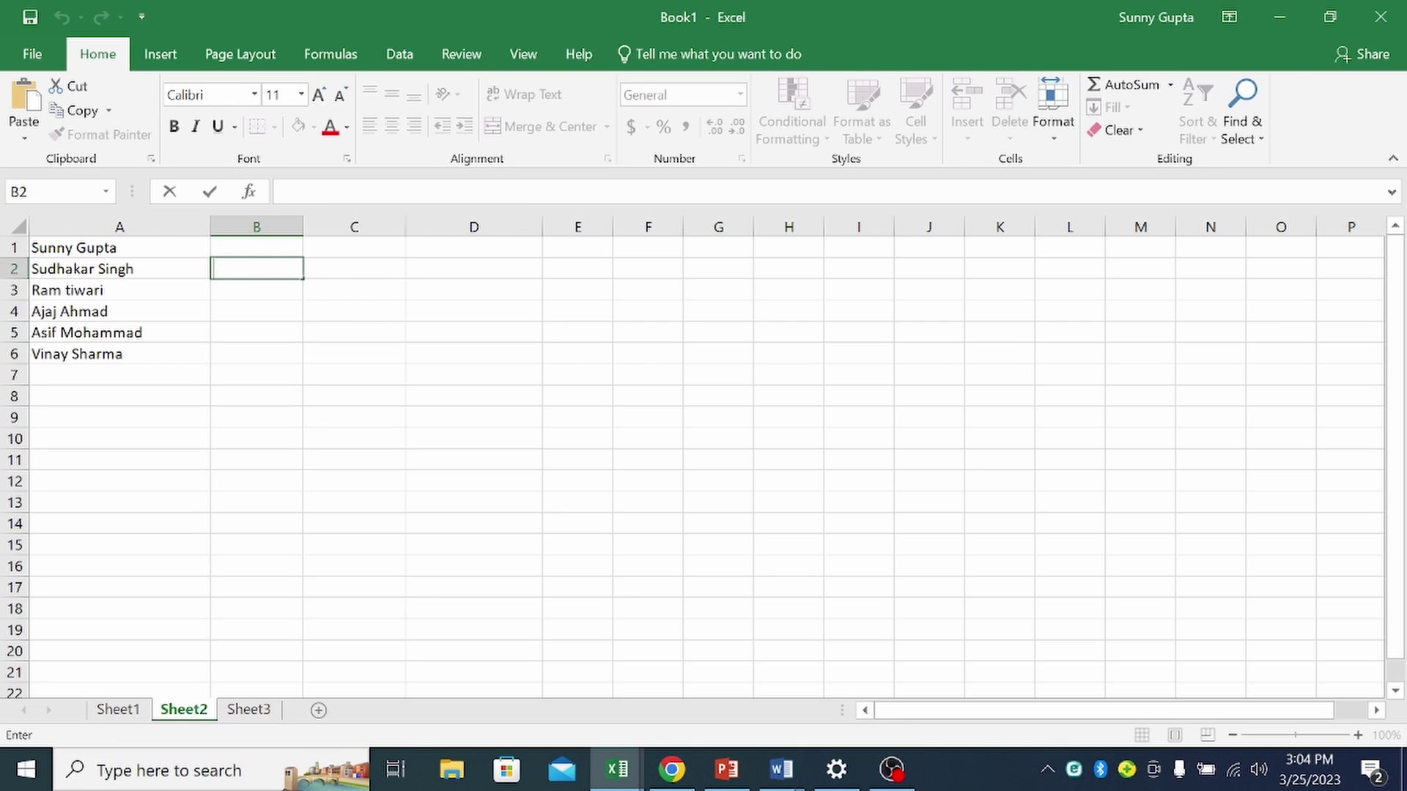
pyautogui.write('=LEFT(A2,FIND(" ",A2)-1)')
pyautogui.press('Return')
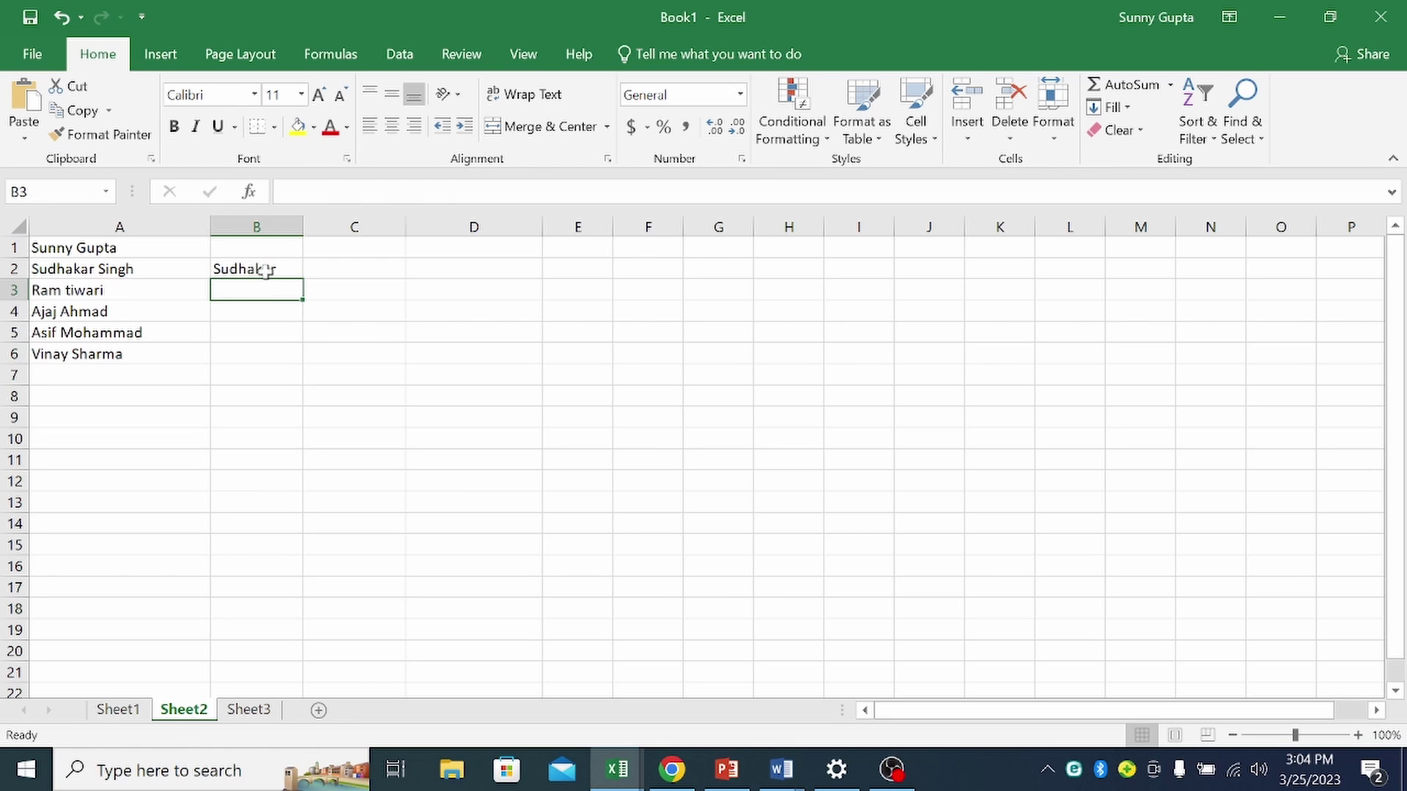
pyautogui.click(263, 270)
pyautogui.moveTo(301, 279); pyautogui.dragTo(299, 364)
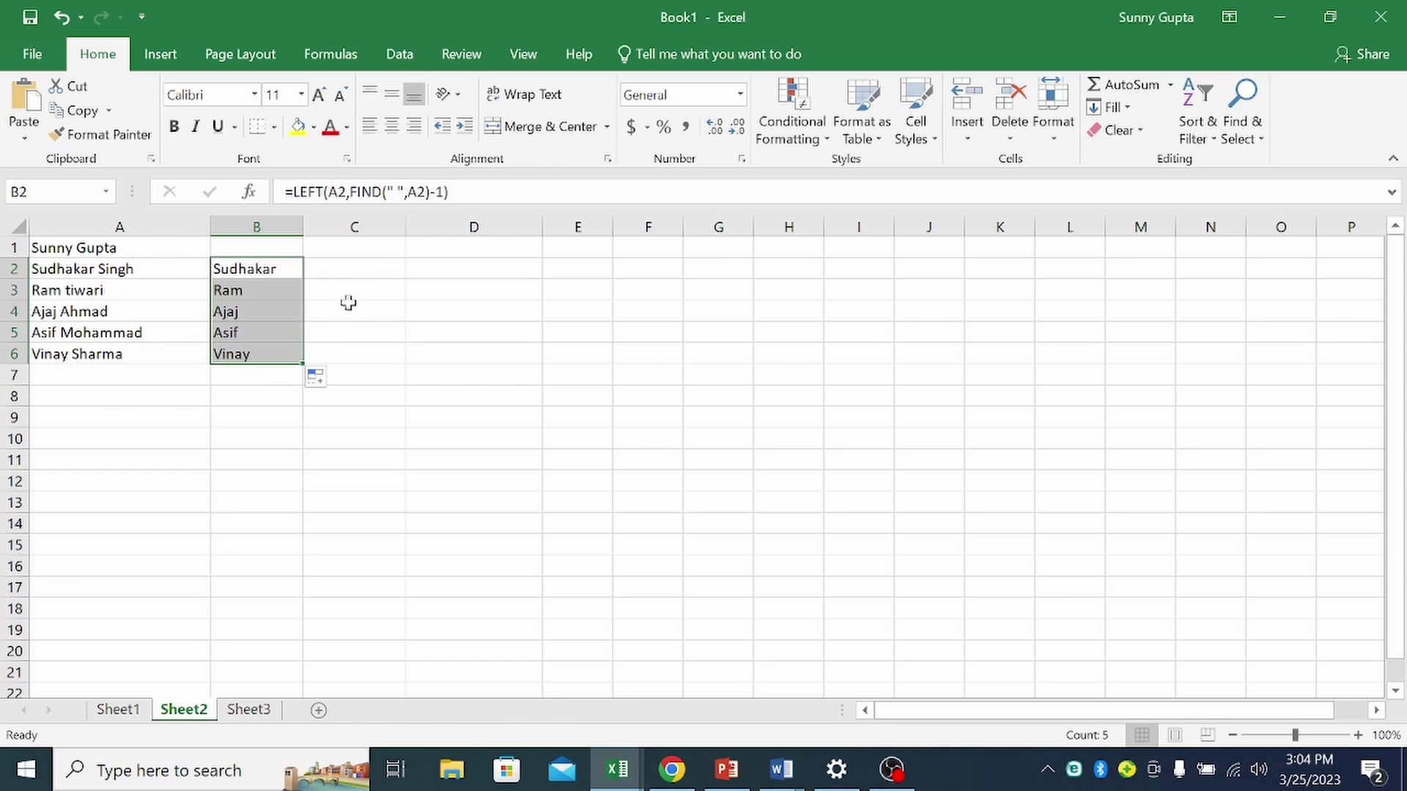
# Step: Copy ChatGPT's RIGHT/LEN/FIND last-name formula into C2 and fill it down to C6
pyautogui.hotkey('alt', 'Tab')
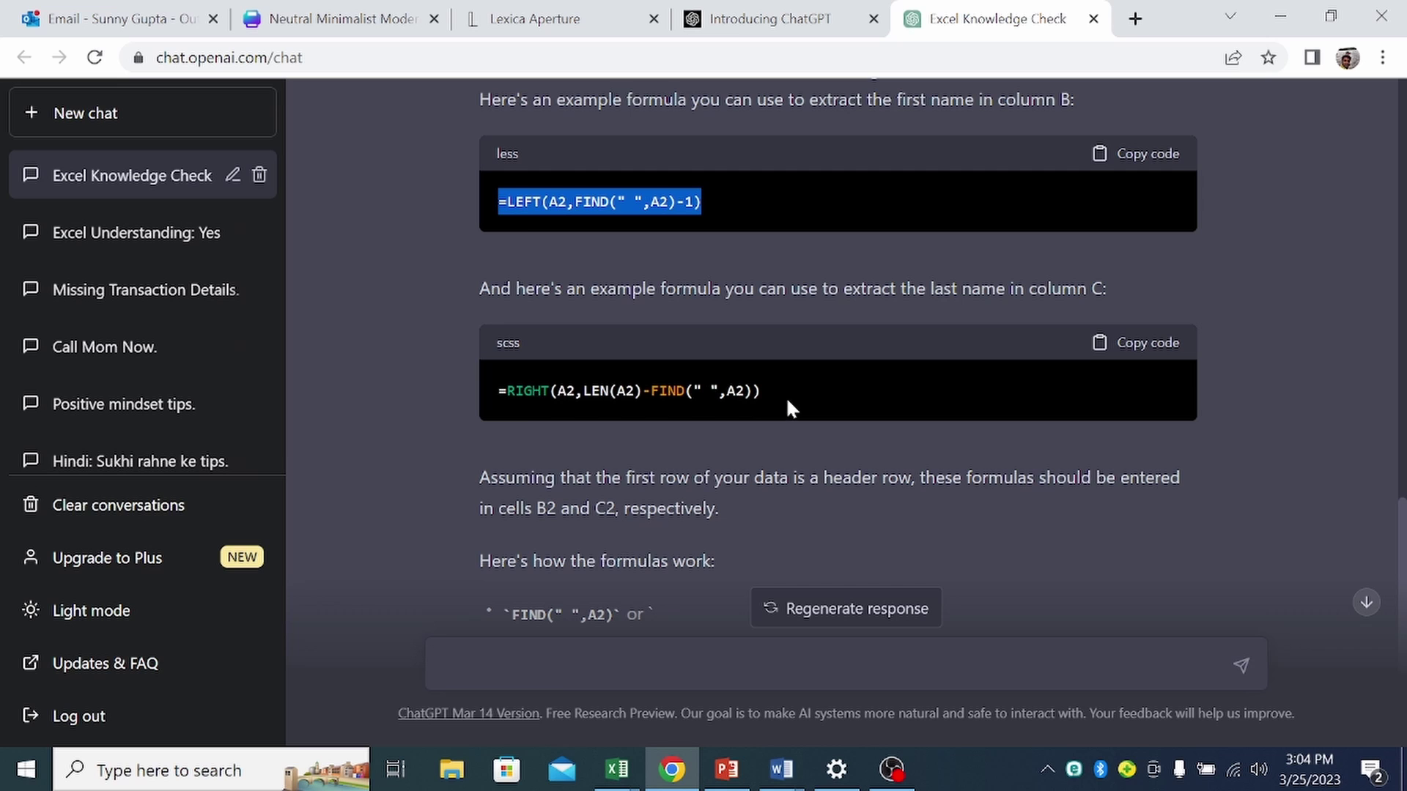
pyautogui.moveTo(782, 397); pyautogui.dragTo(507, 402)
pyautogui.hotkey('ctrl', 'c')
pyautogui.hotkey('alt', 'Tab')
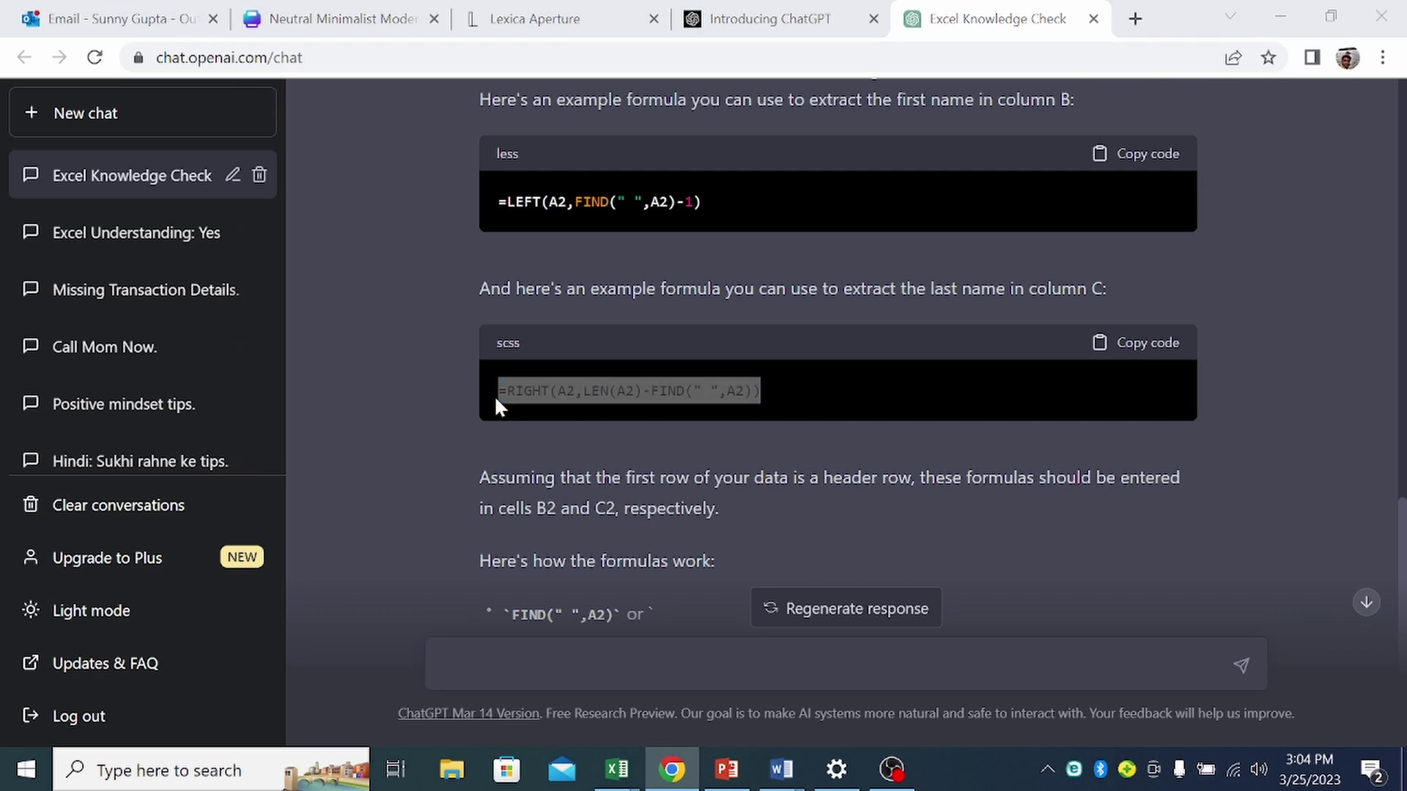
pyautogui.click(356, 265)
pyautogui.write('=')
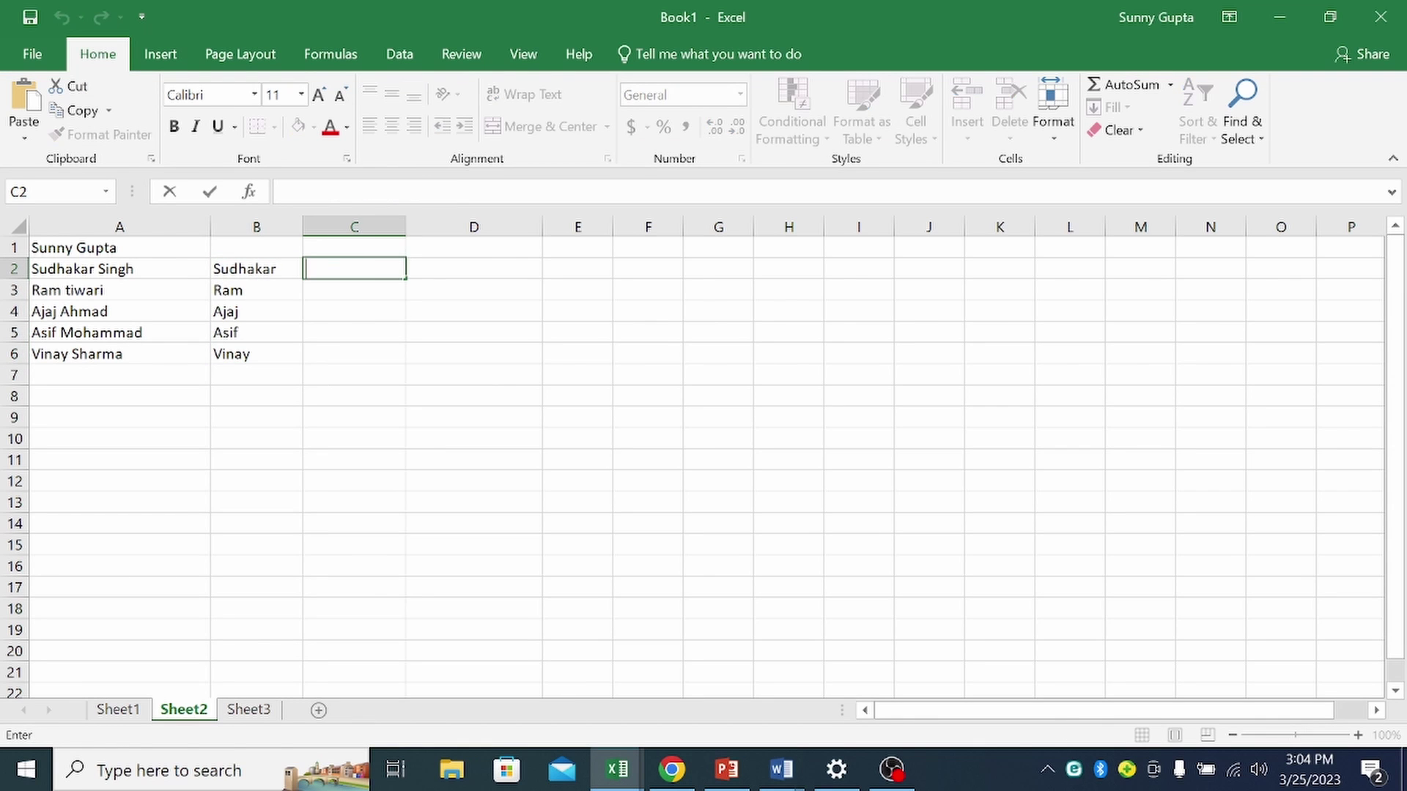
pyautogui.hotkey('ctrl', 'v')
pyautogui.press('Return')
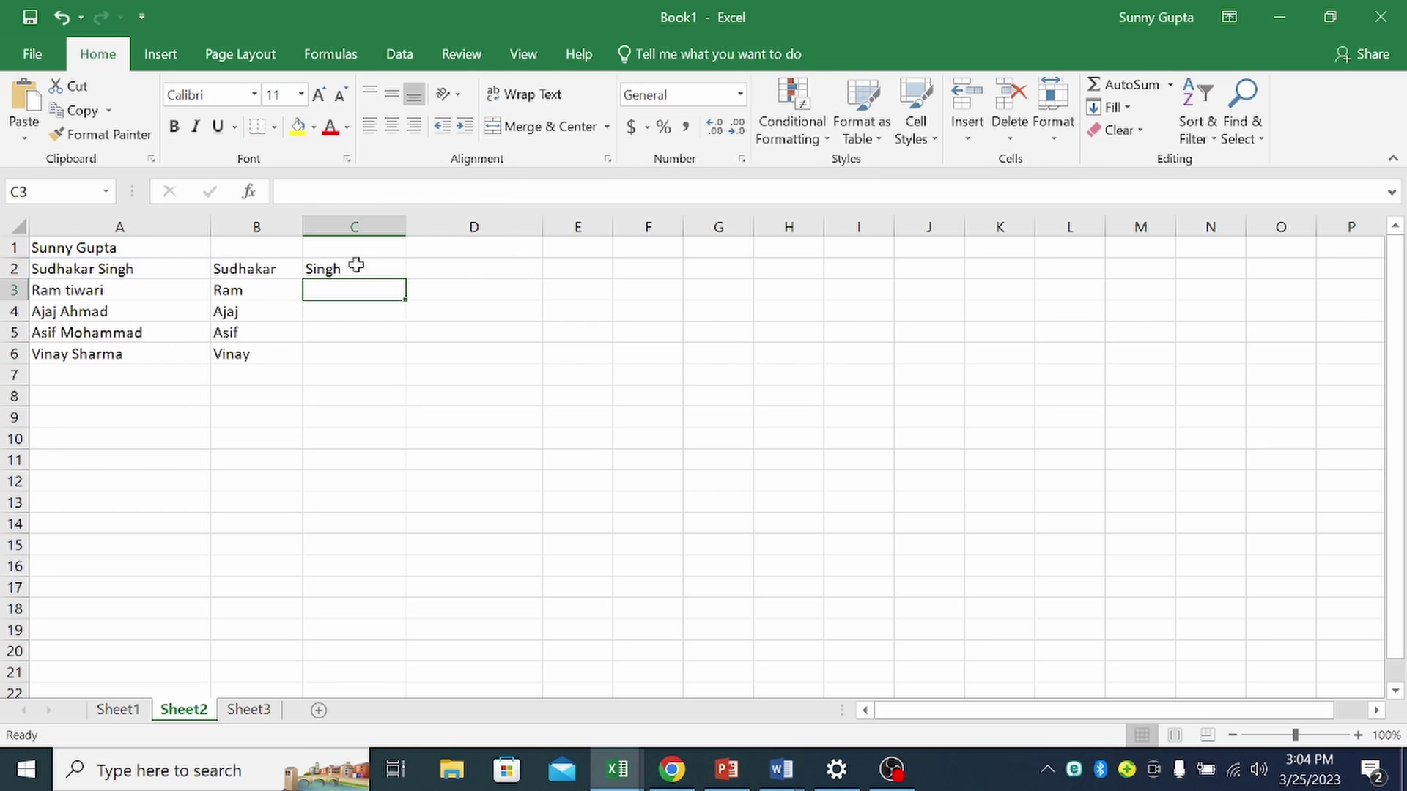
pyautogui.click(385, 270)
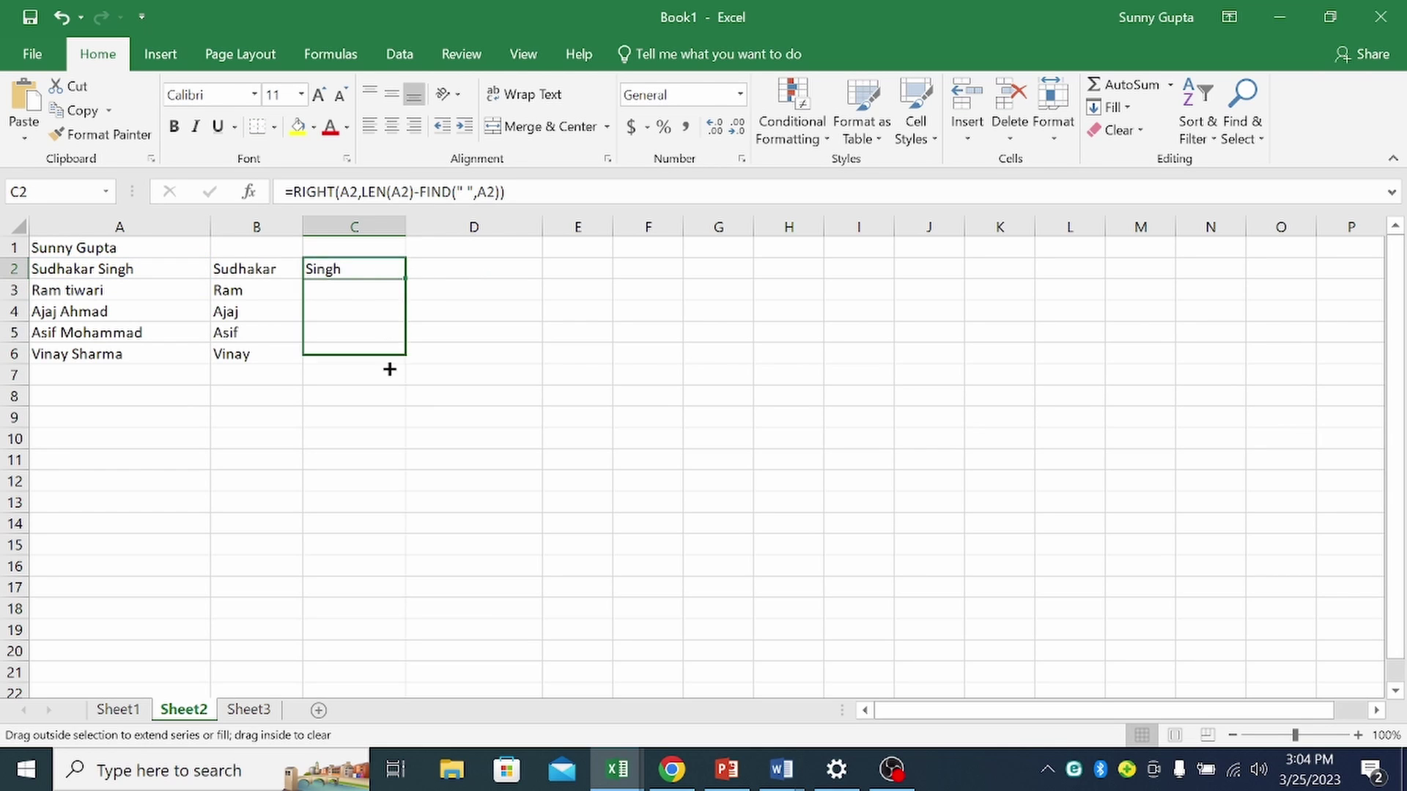
pyautogui.moveTo(408, 278); pyautogui.dragTo(390, 355)
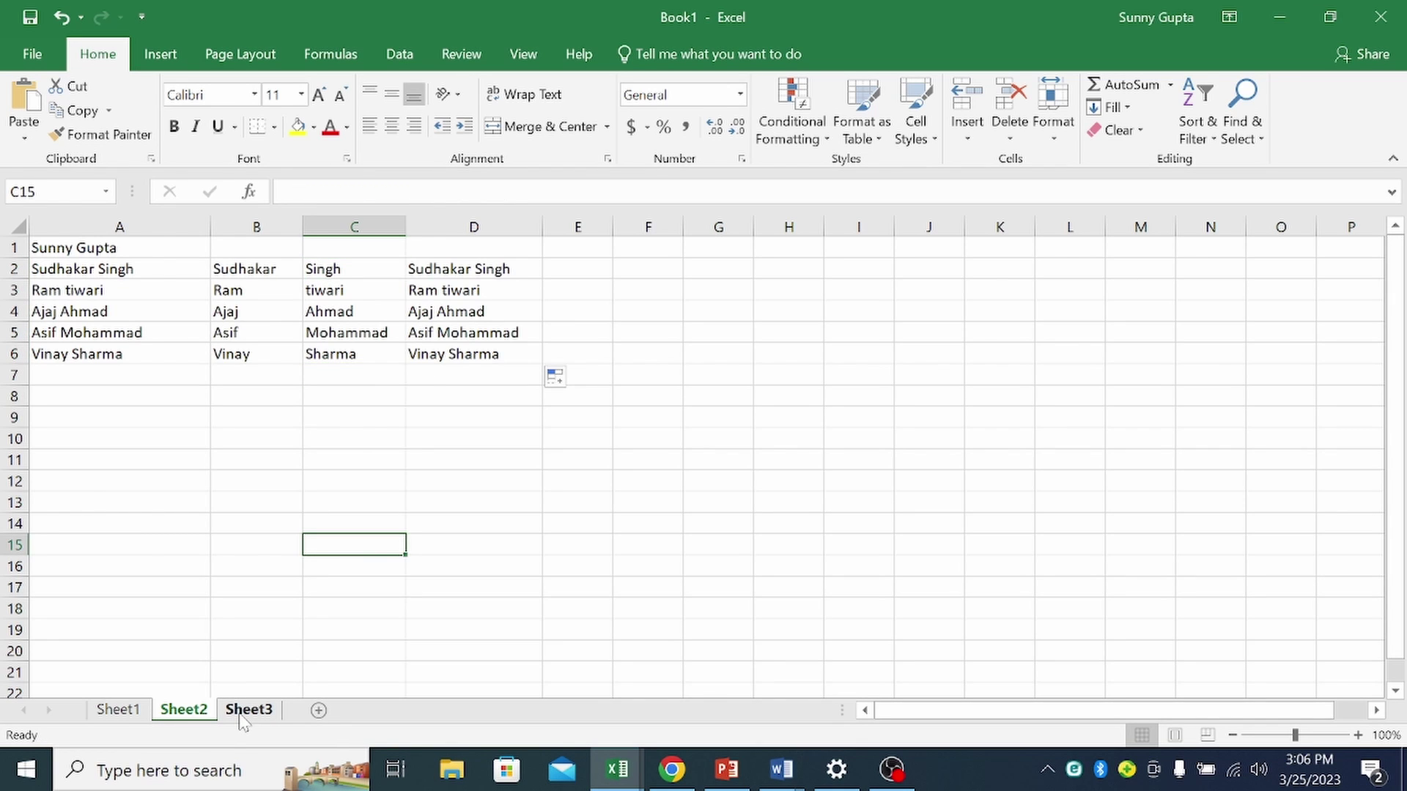
# Step: Switch to Sheet3's client table and highlight example rows 3, 6, 7 and 9, including C6's Opted value
pyautogui.click(567, 332)
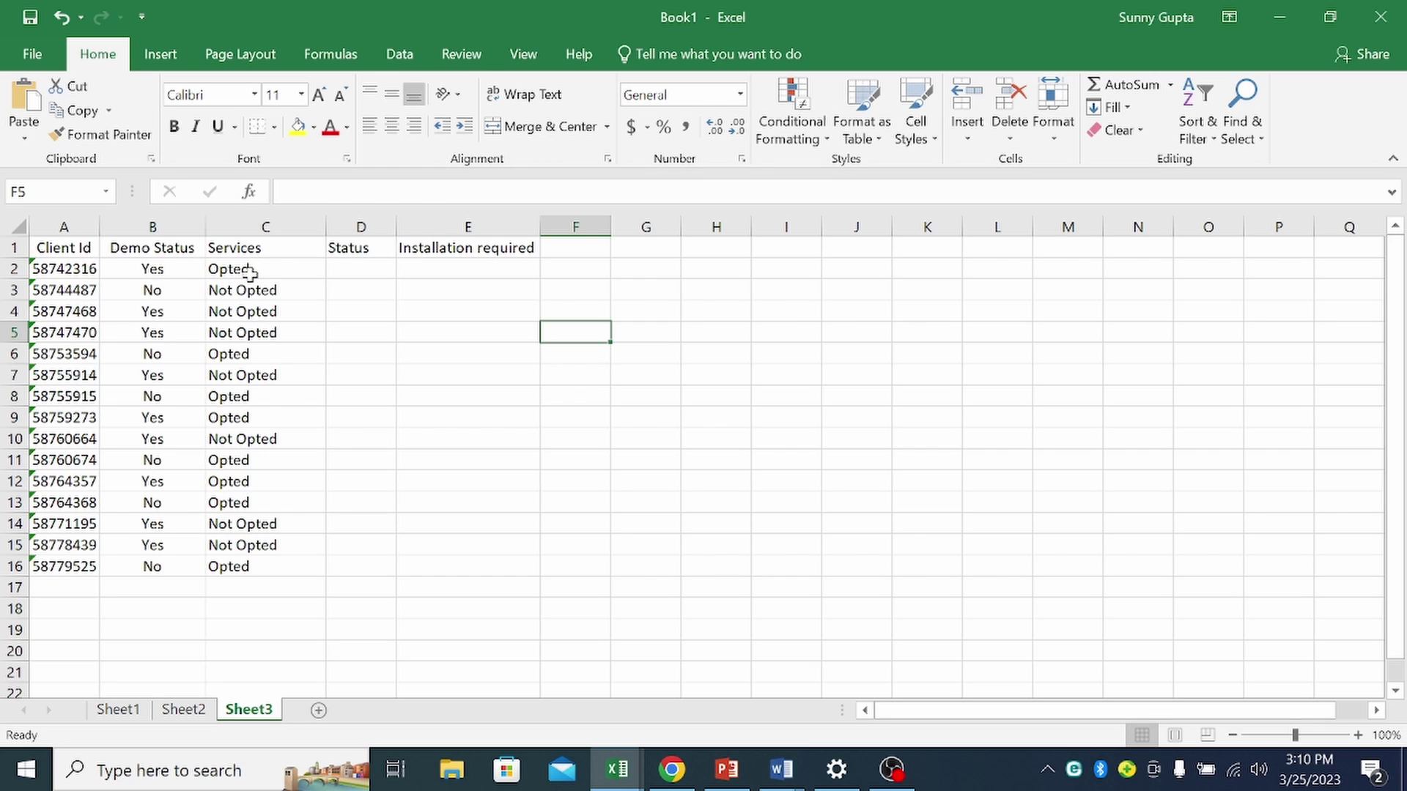
pyautogui.click(13, 290)
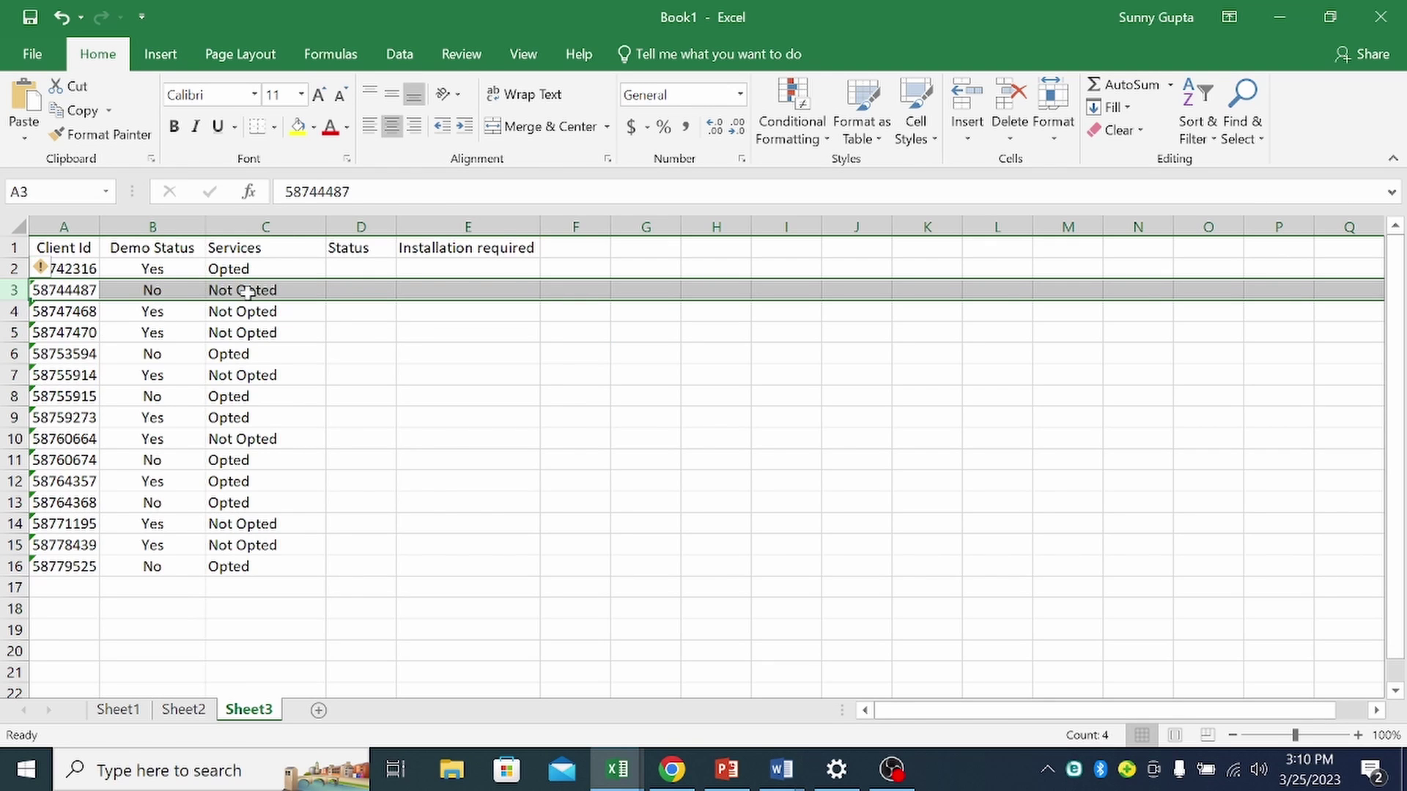
pyautogui.click(13, 354)
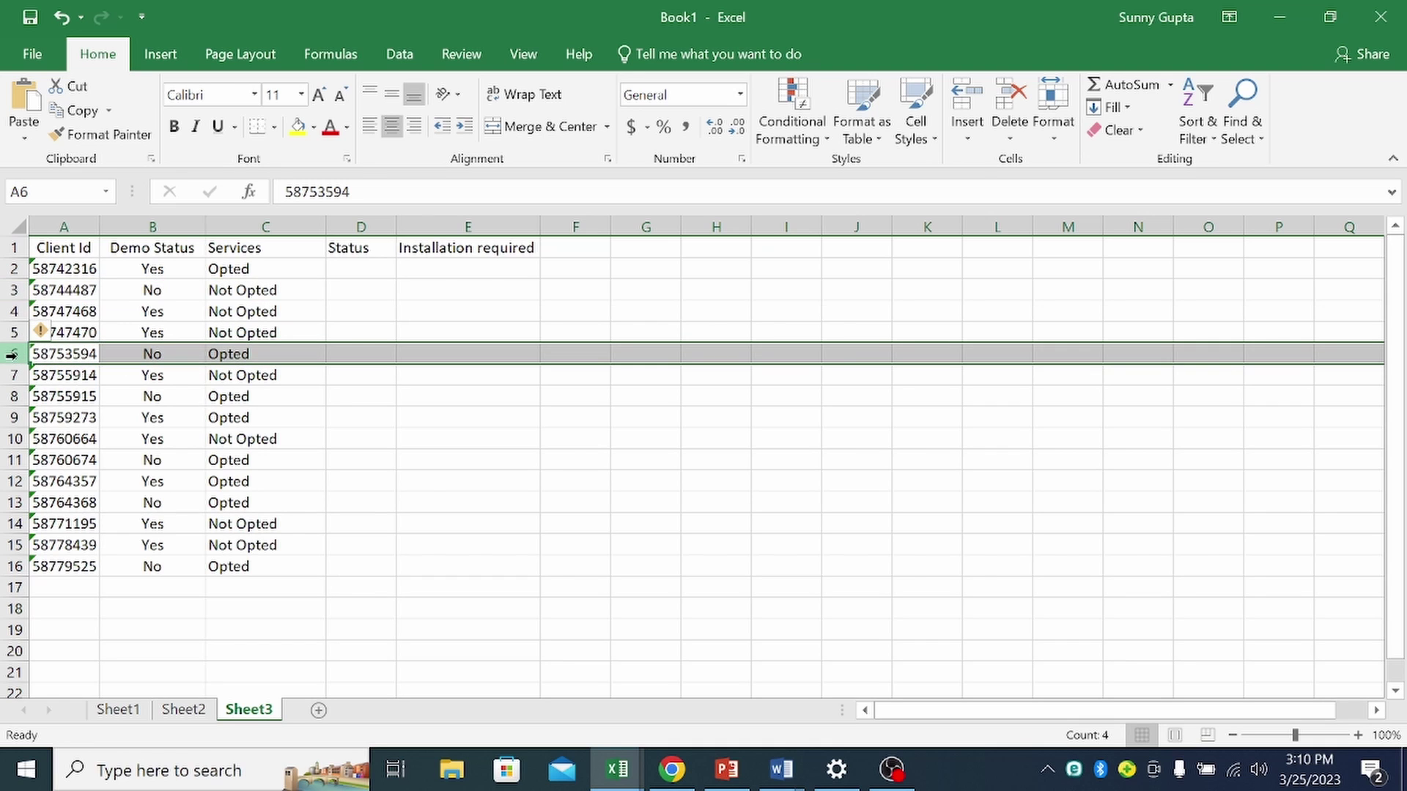
pyautogui.click(239, 356)
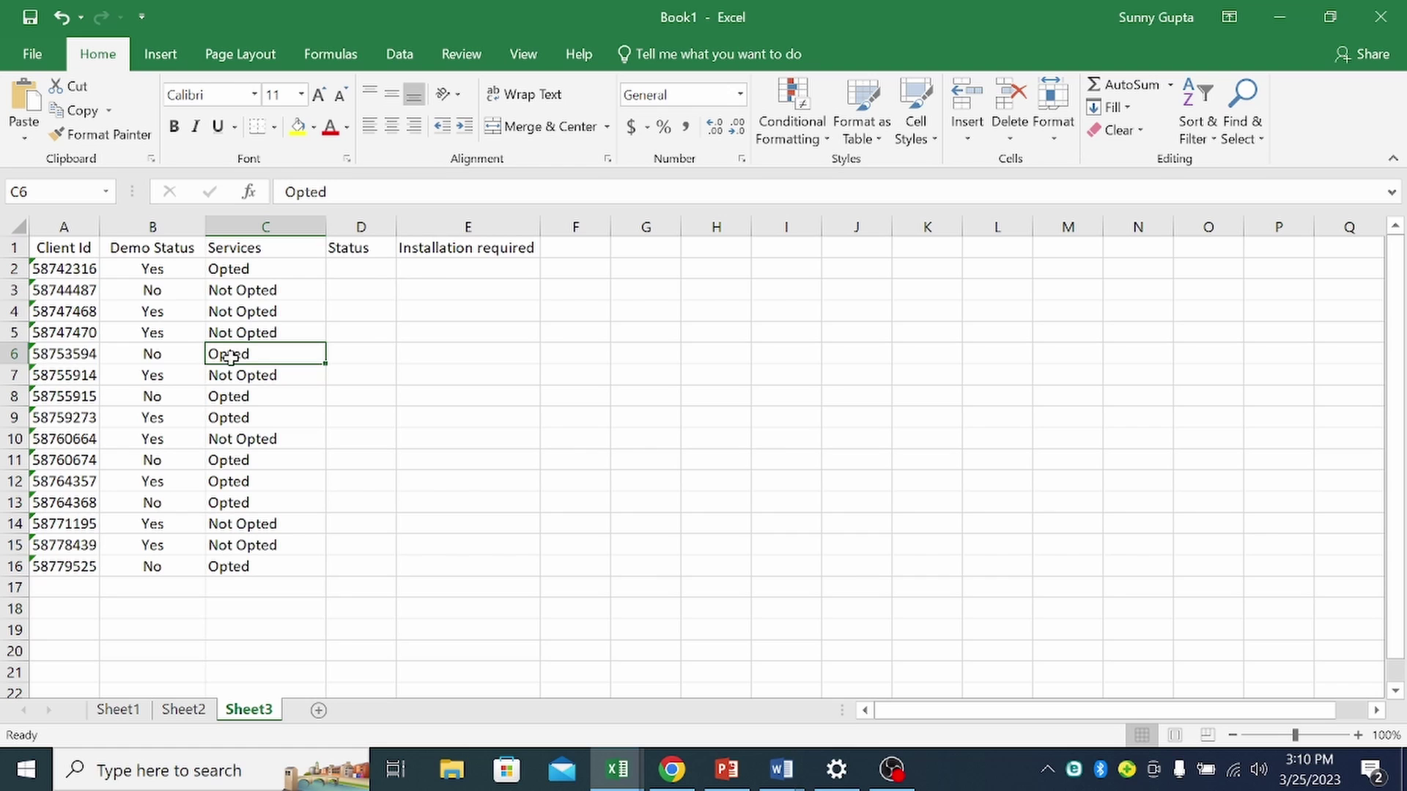
pyautogui.click(13, 375)
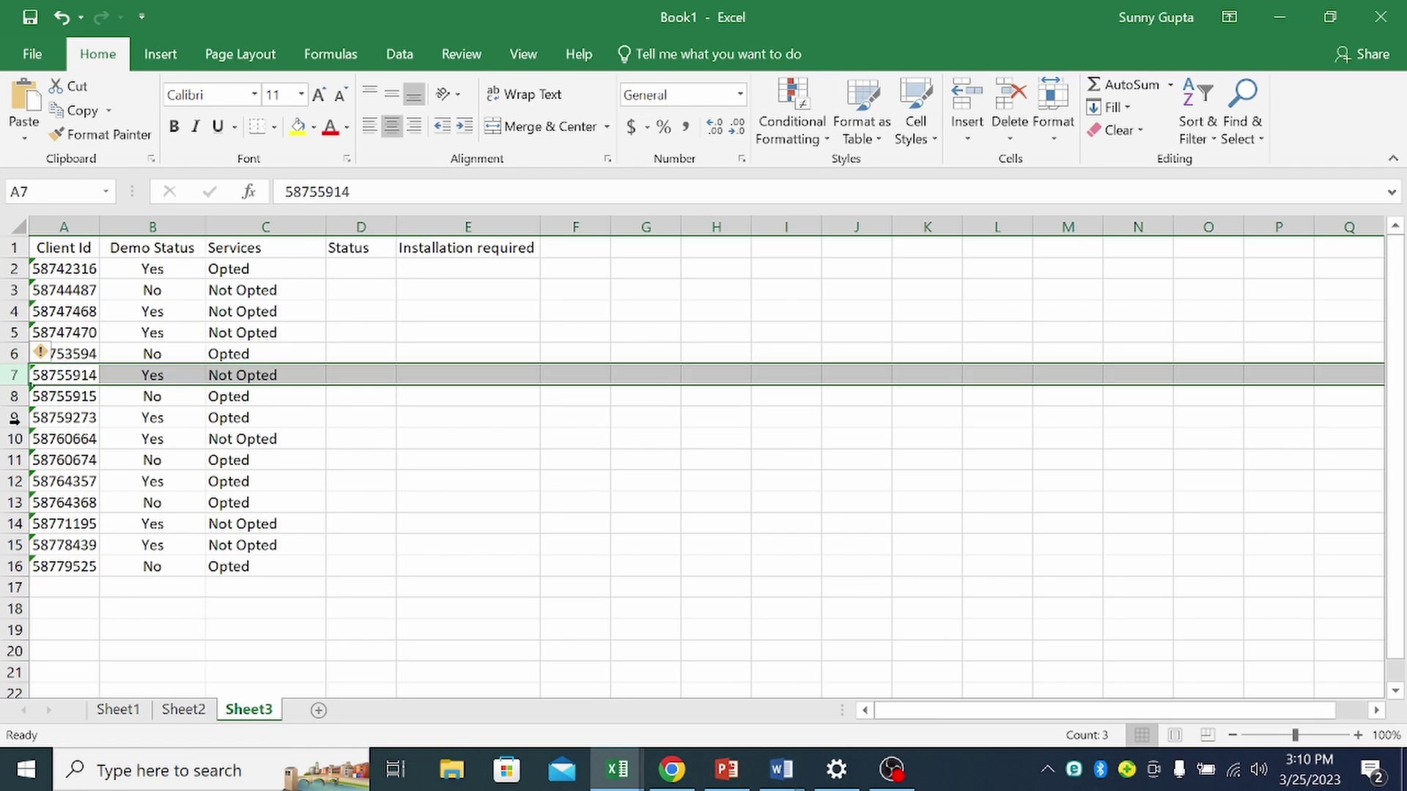
pyautogui.click(12, 417)
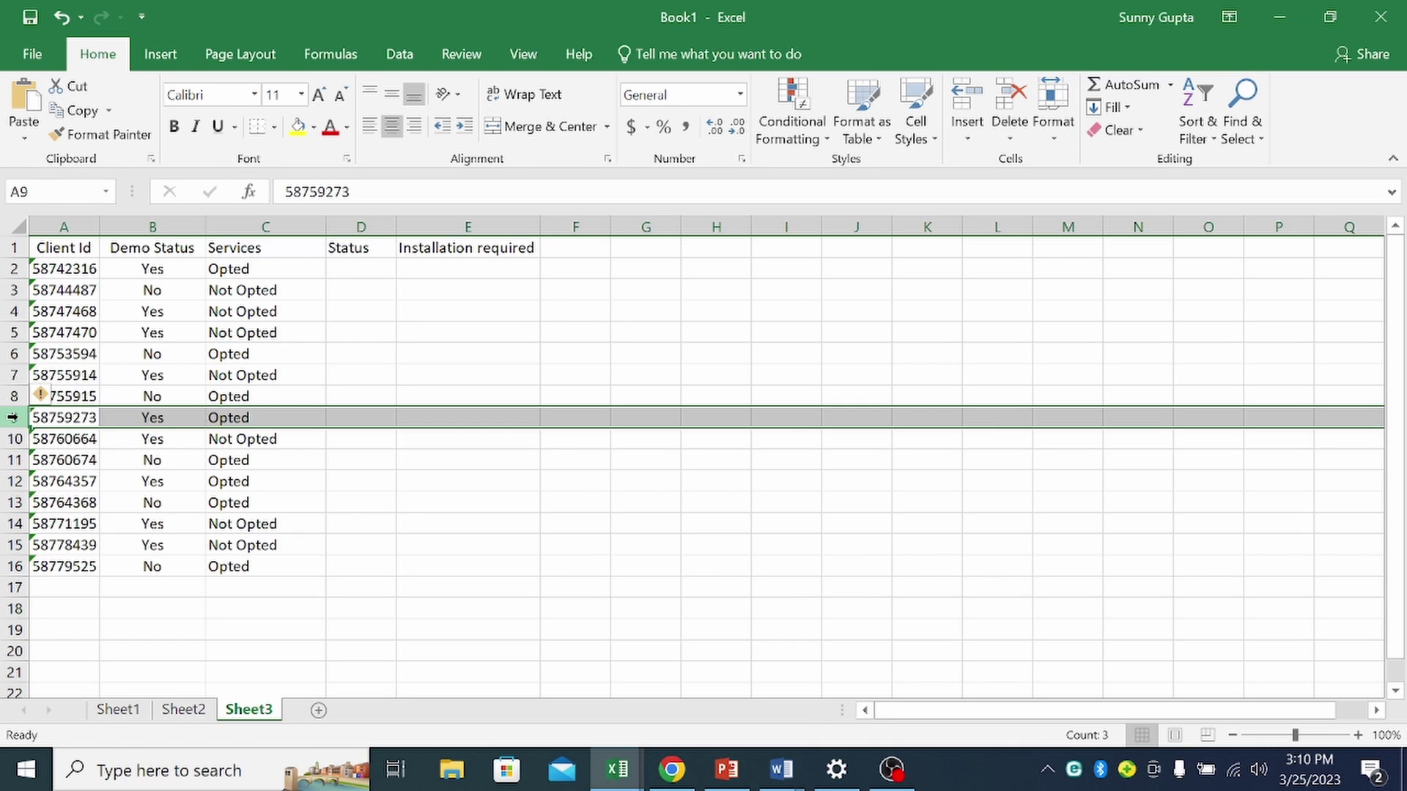
pyautogui.click(371, 496)
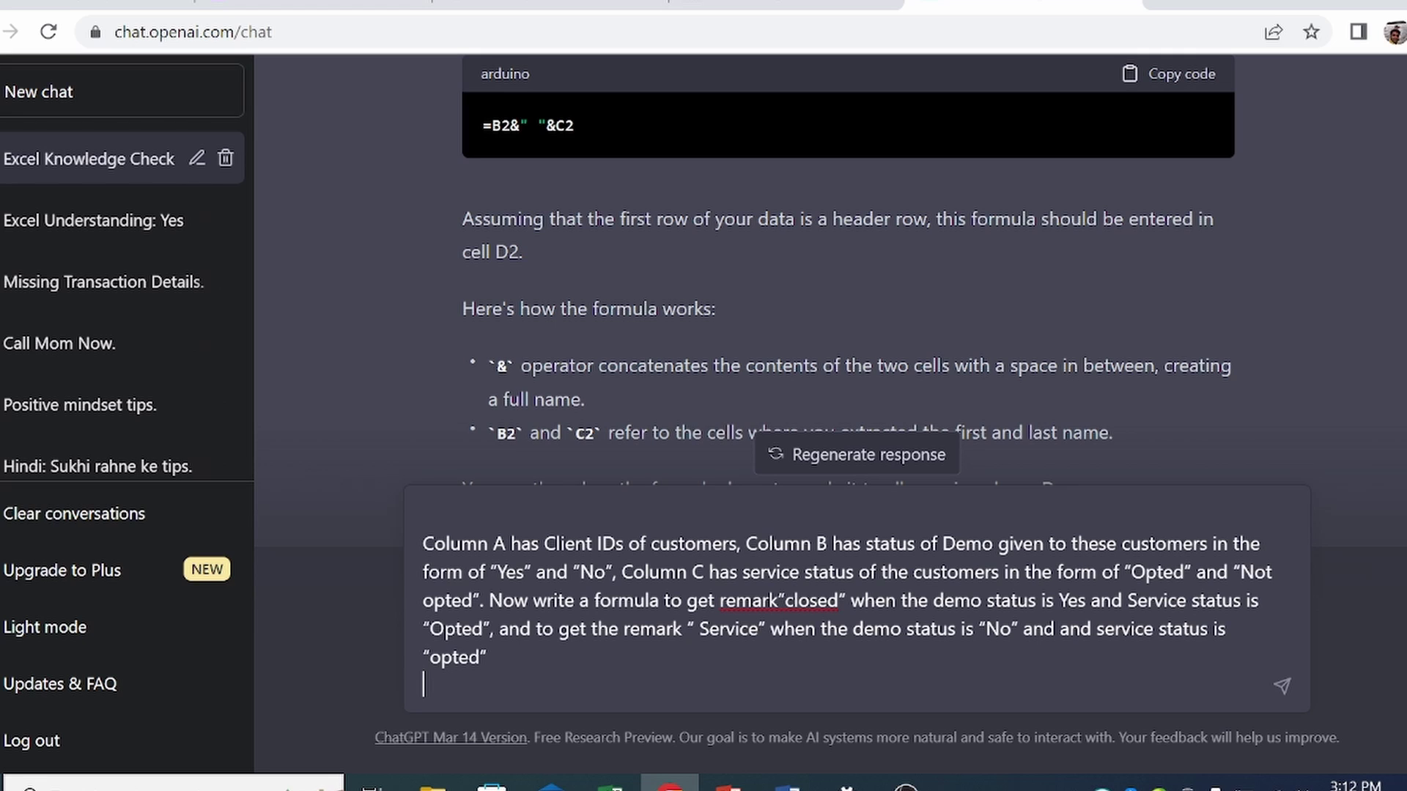
# Step: Send the Closed/Service remark prompt and select ChatGPT's IF(AND(...)) formula for D2
pyautogui.click(486, 657)
pyautogui.press('Return')
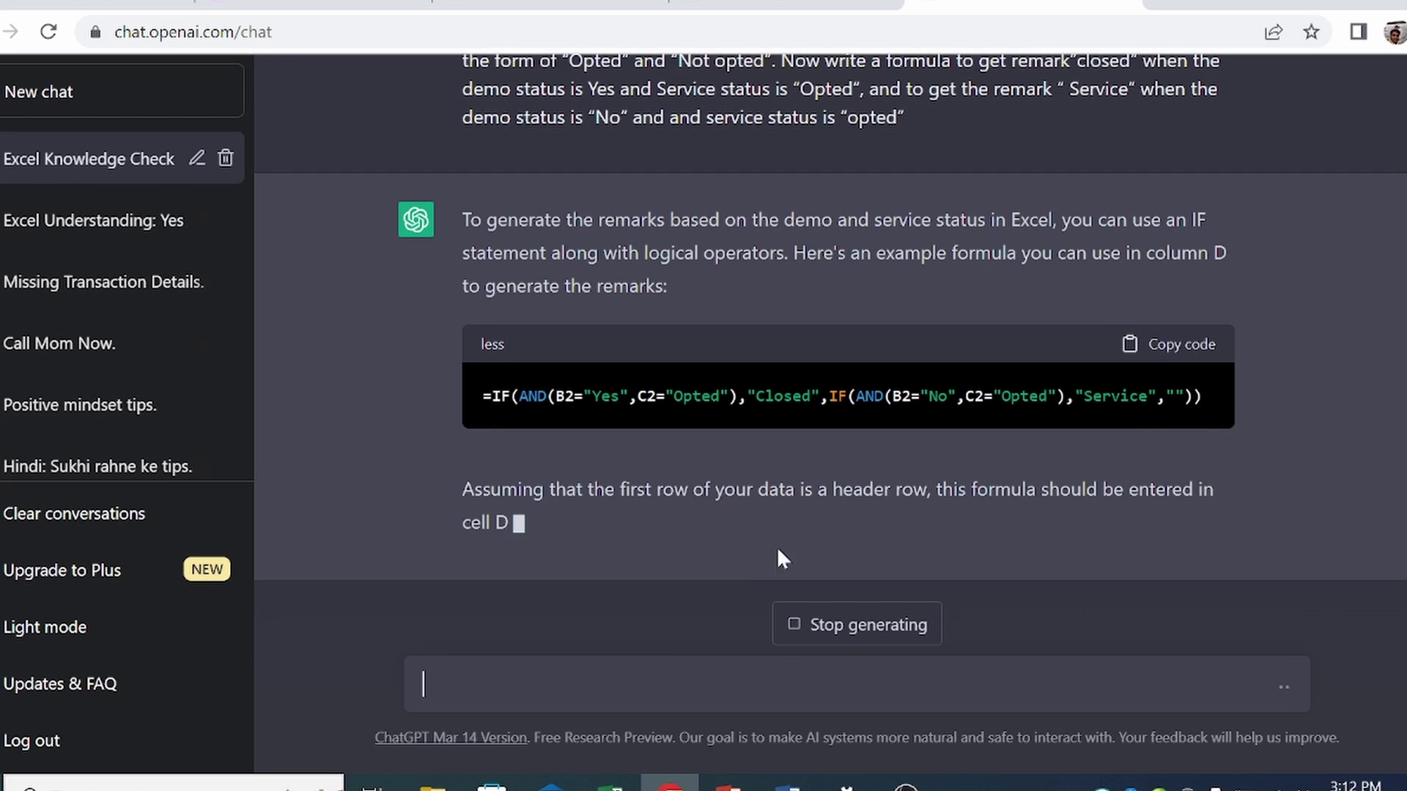
pyautogui.click(850, 629)
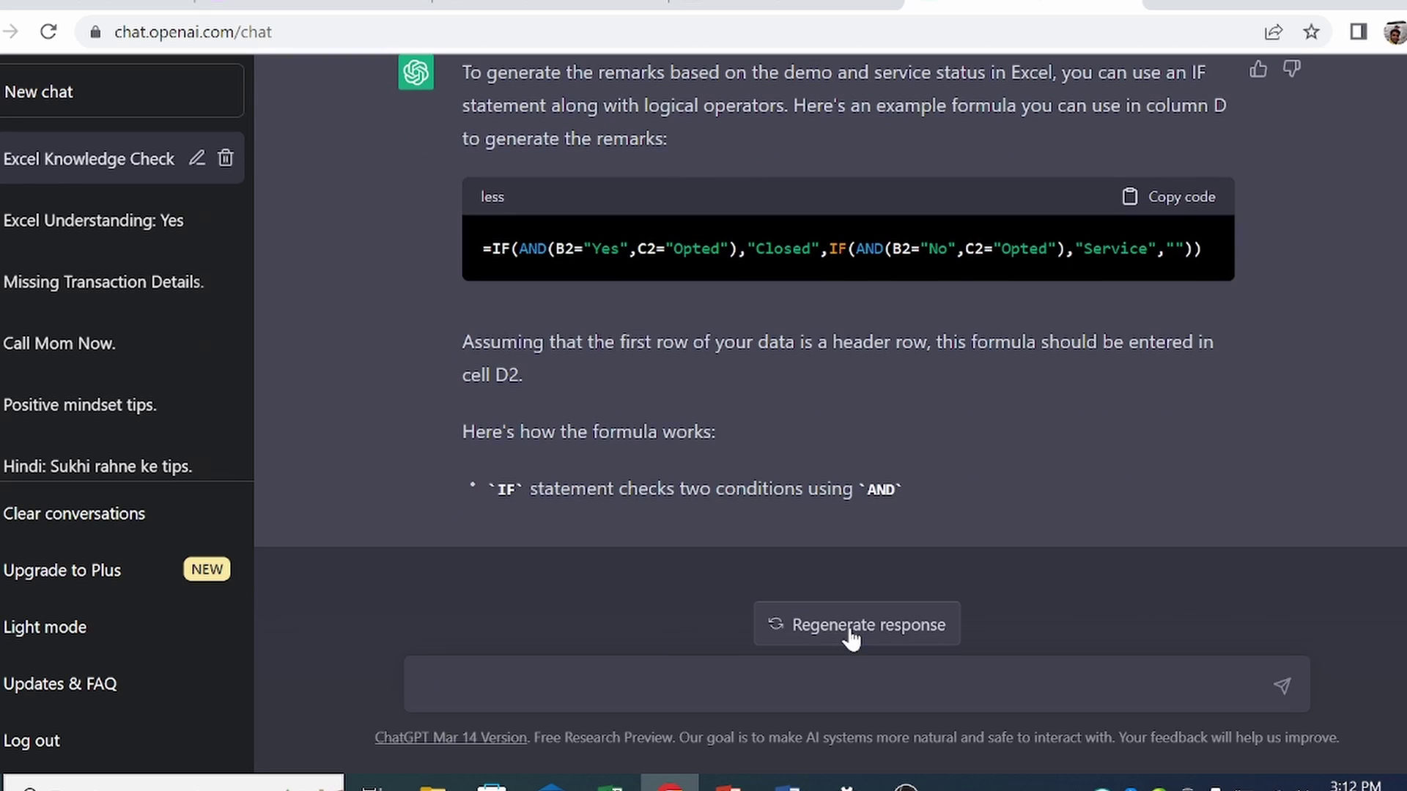
pyautogui.moveTo(1207, 250); pyautogui.dragTo(473, 264)
pyautogui.hotkey('ctrl', 'c')
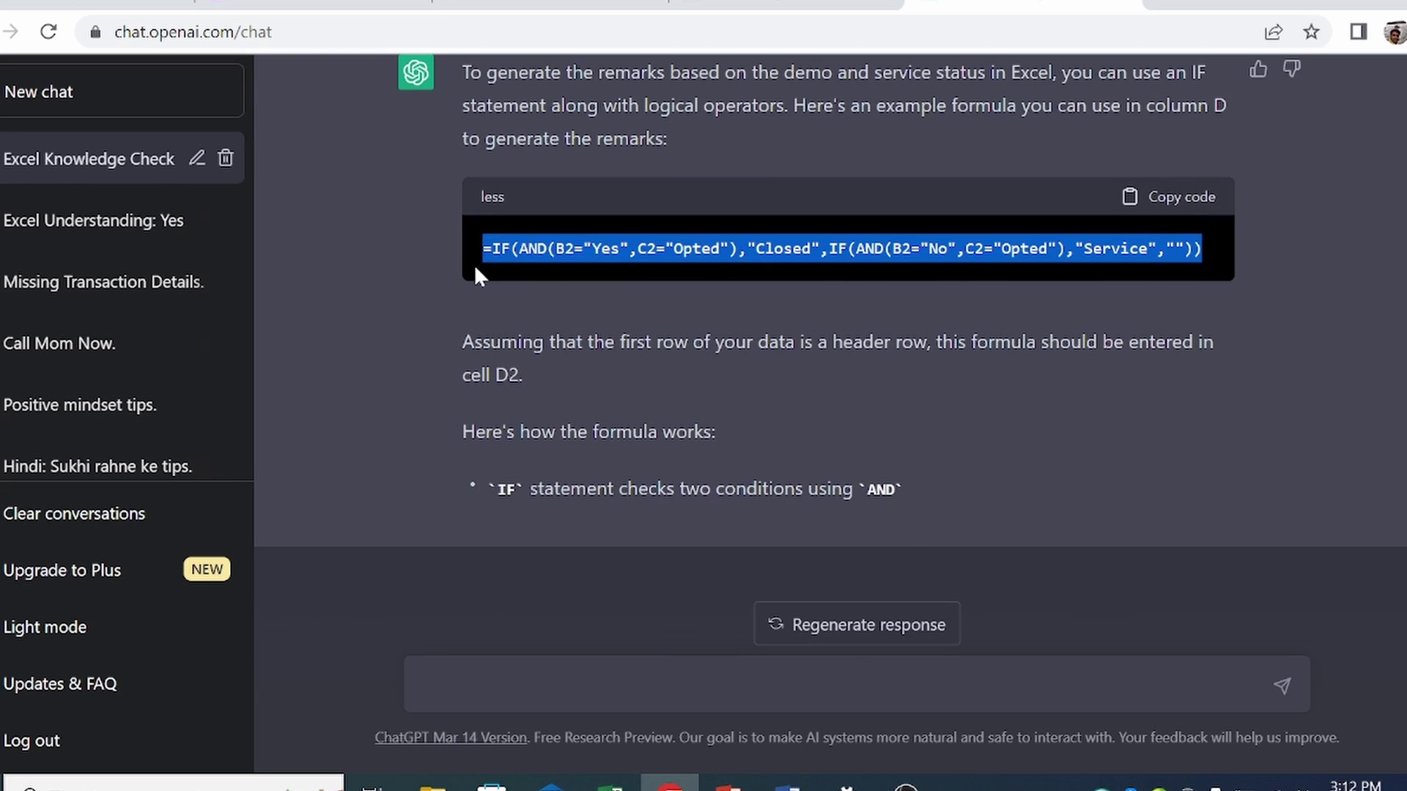
# Step: Paste the IF(AND) remark formula into D2 and fill it down the Status column to D16
pyautogui.hotkey('alt', 'Tab')
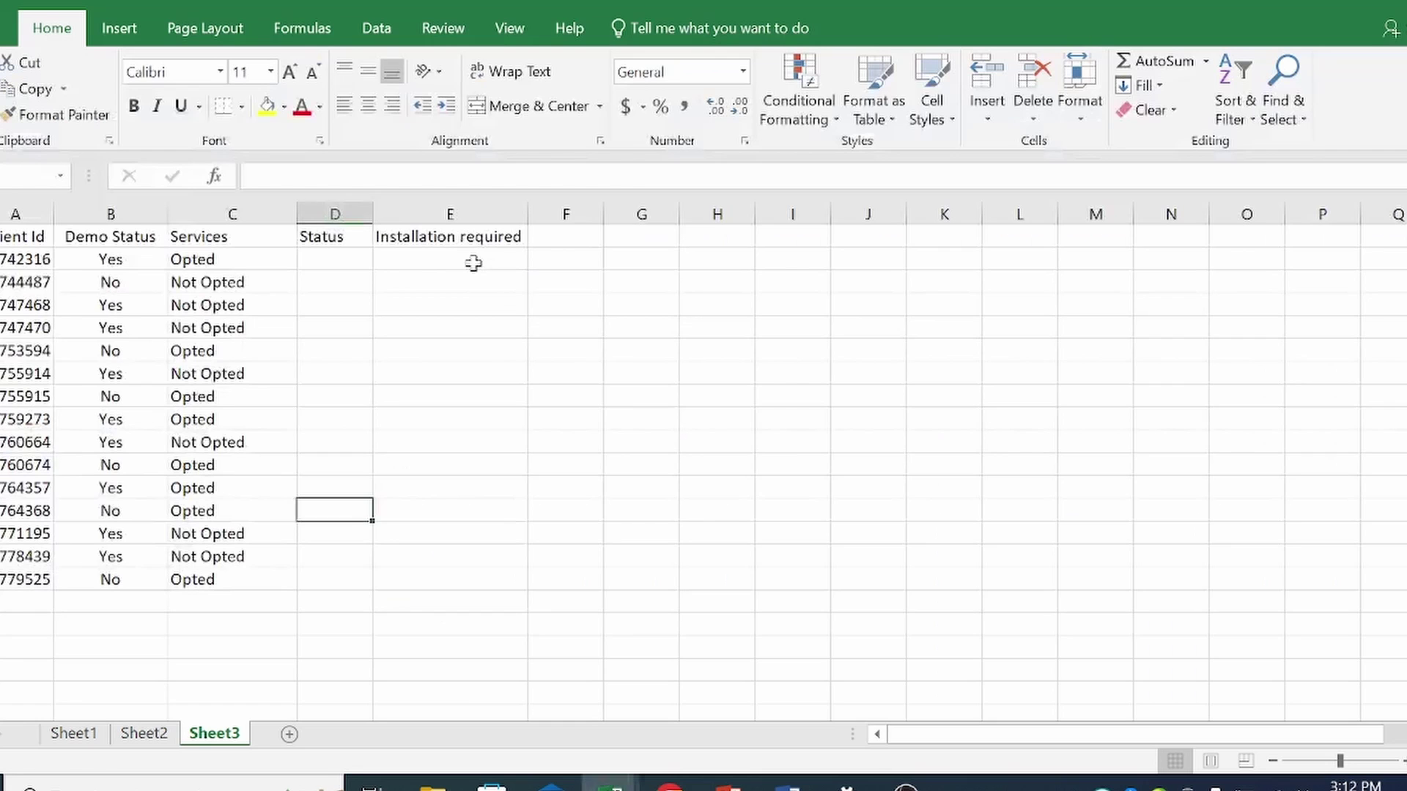
pyautogui.click(350, 256)
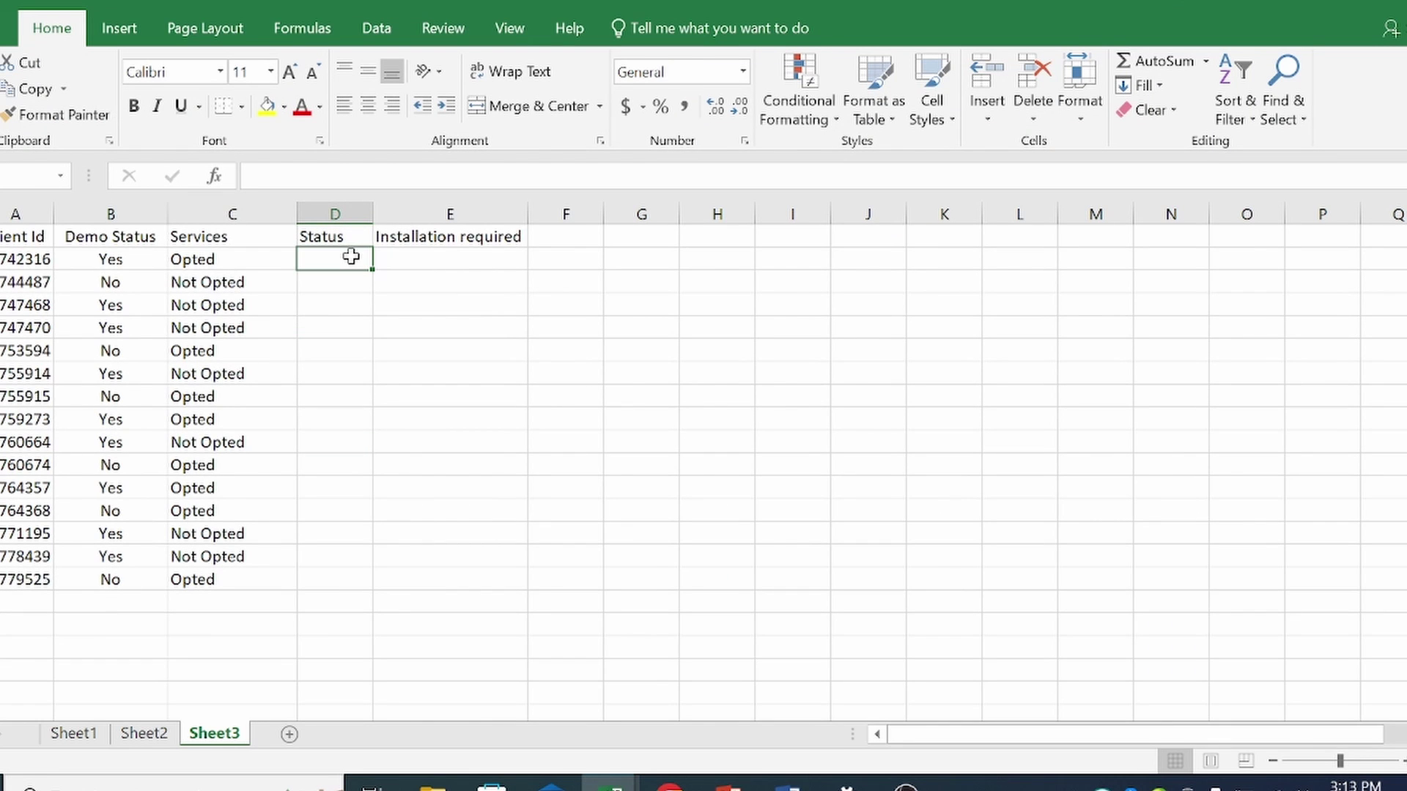
pyautogui.doubleClick(350, 256)
pyautogui.hotkey('ctrl', 'v')
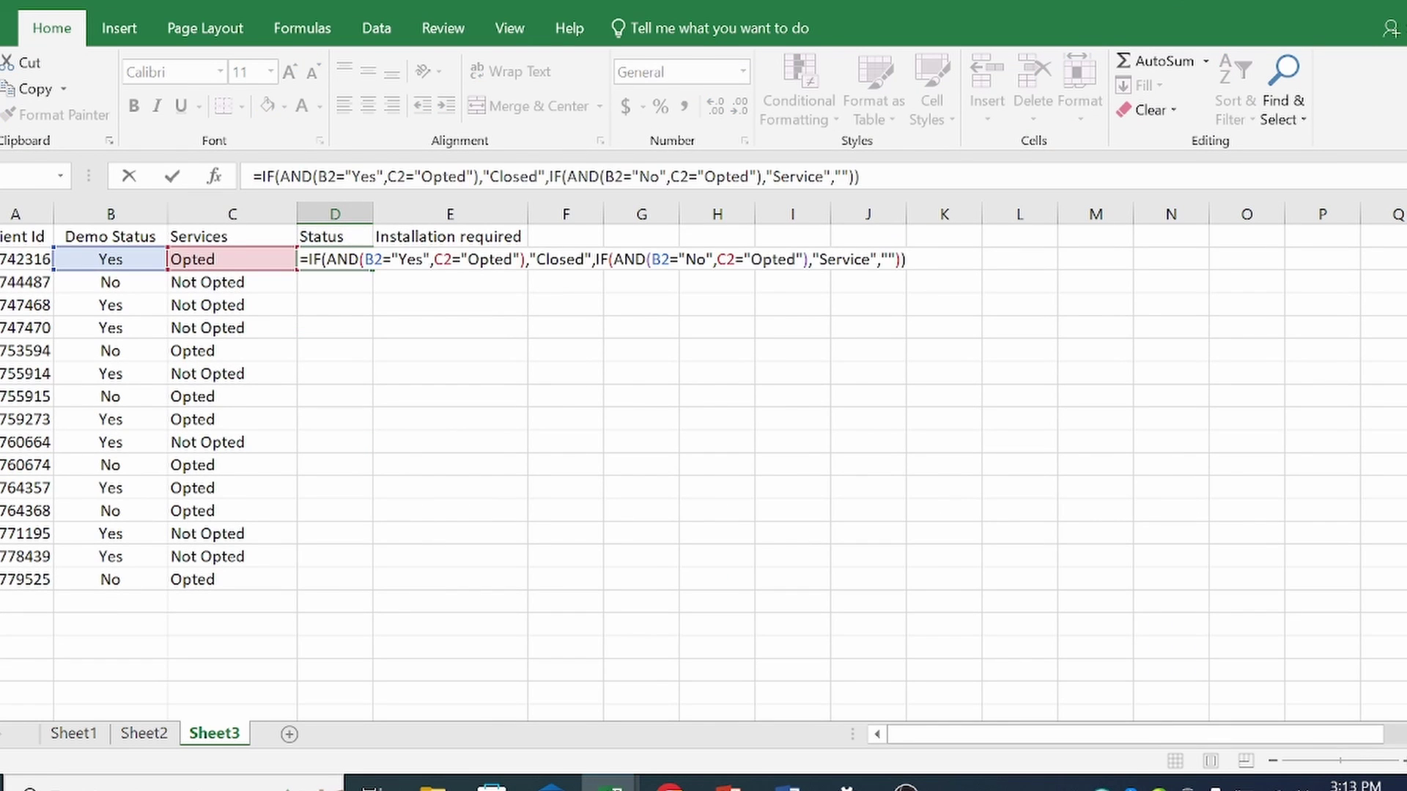
pyautogui.press('Return')
pyautogui.click(350, 257)
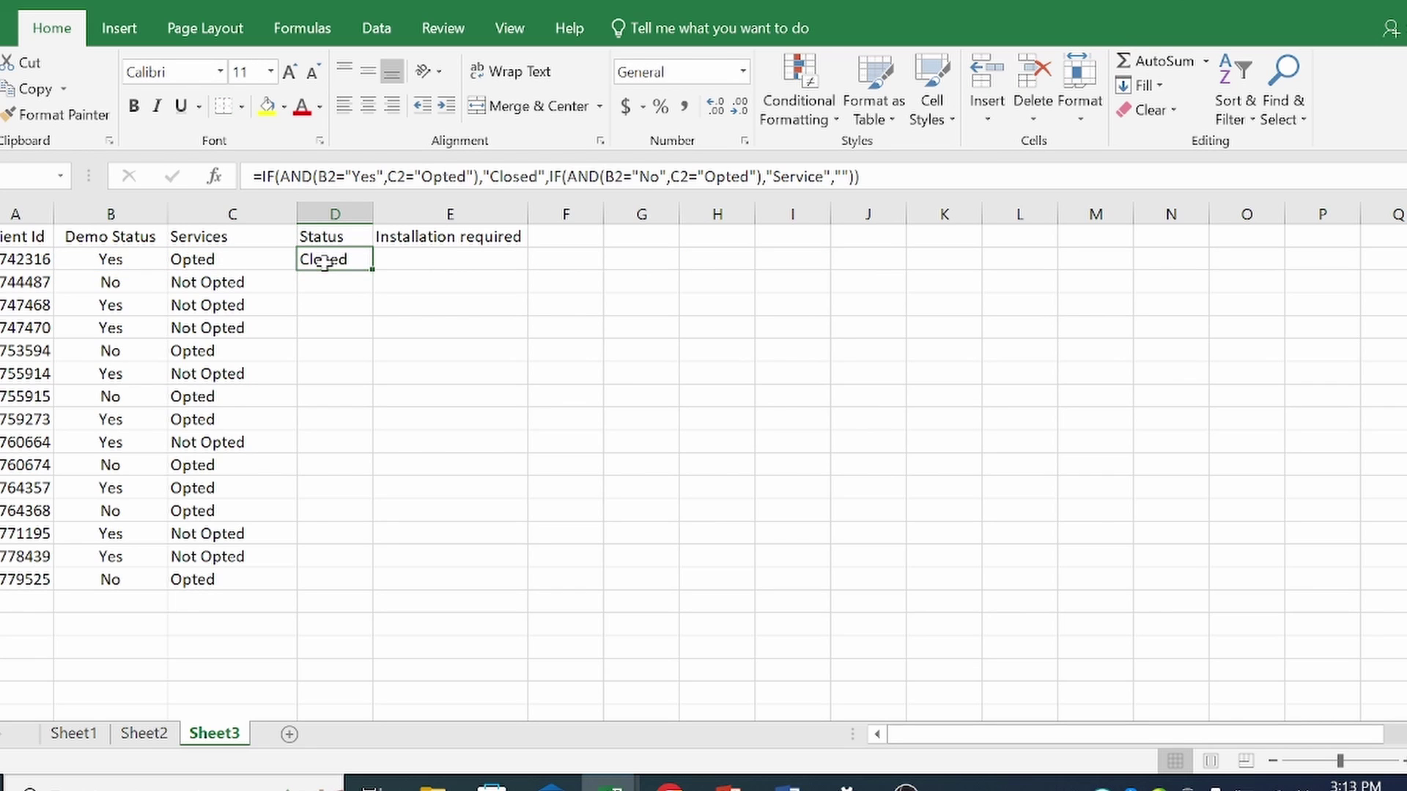
pyautogui.moveTo(374, 273); pyautogui.dragTo(369, 588)
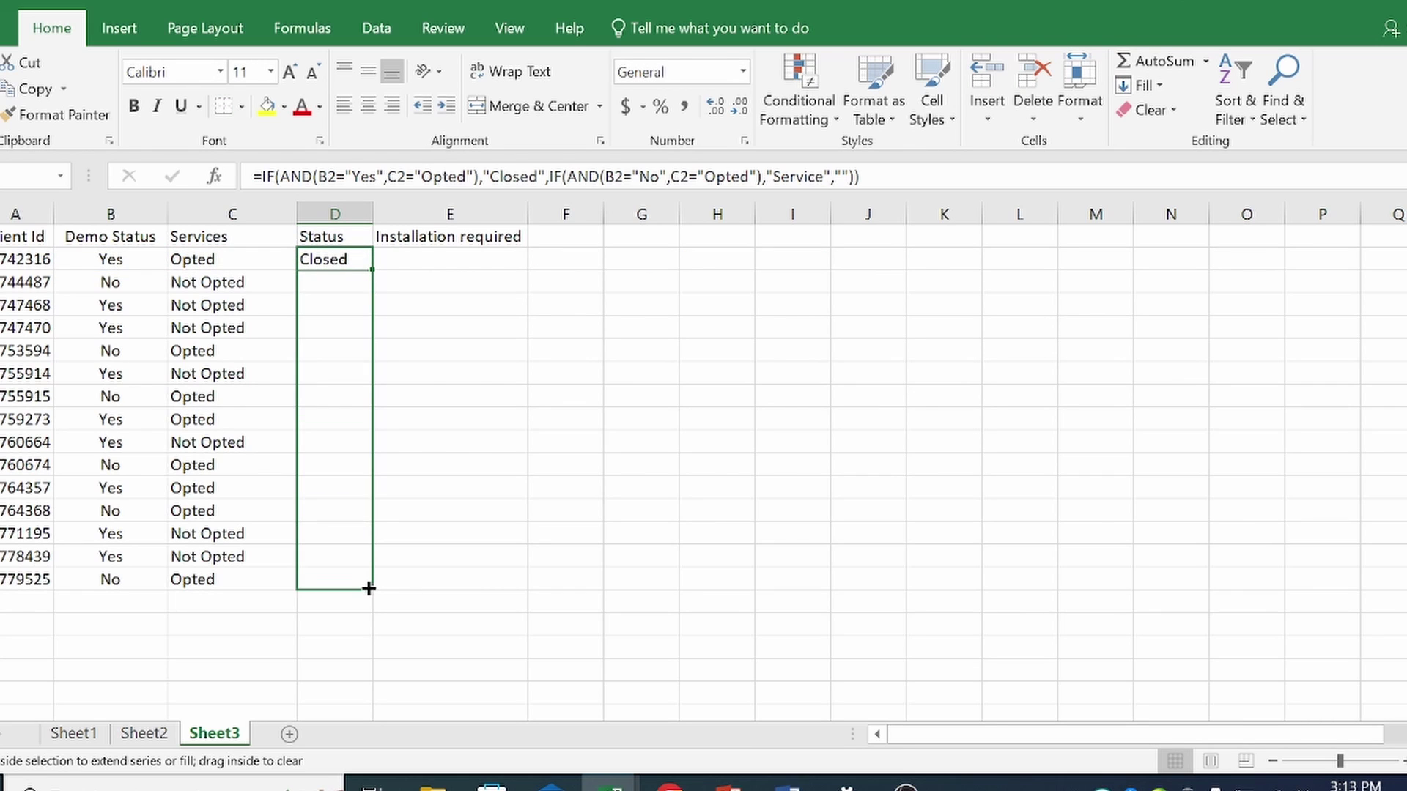
pyautogui.click(643, 459)
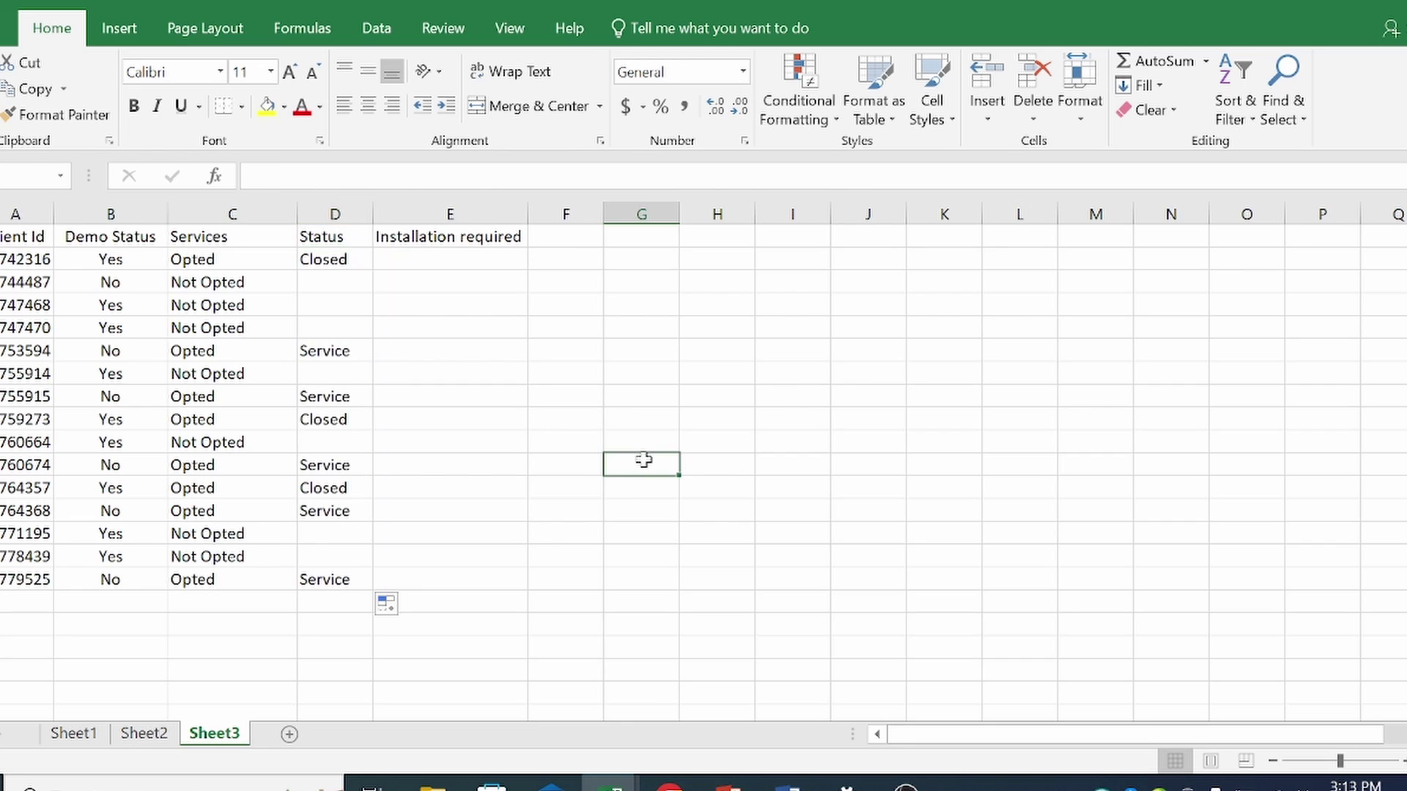